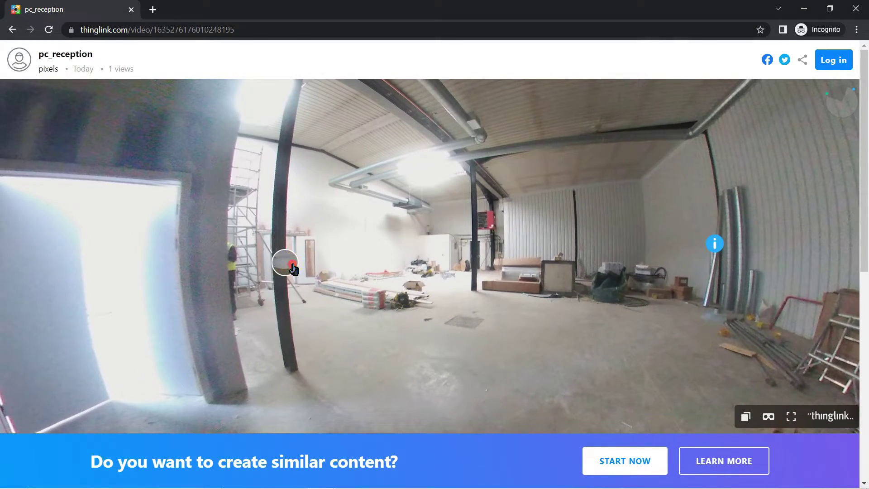
Step: Follow the navigation hotspot in the pc_reception tour to its linked scene
click(293, 268)
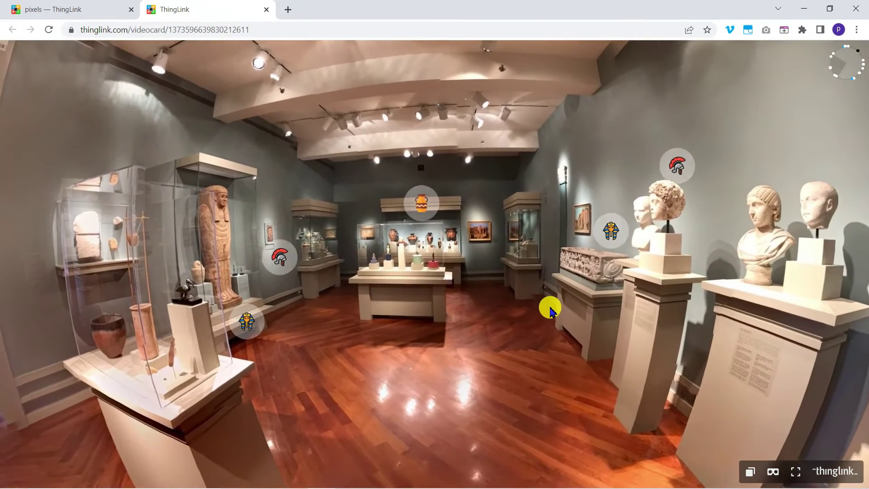
Step: View the amphora exhibit's info popup, then close it
click(421, 198)
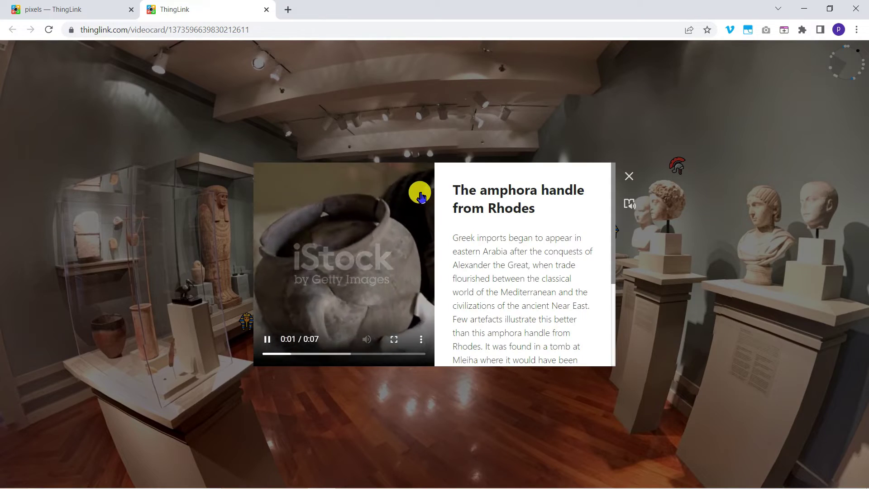
mouse_move(614, 200)
mouse_down()
mouse_move(618, 287)
mouse_move(623, 199)
mouse_up()
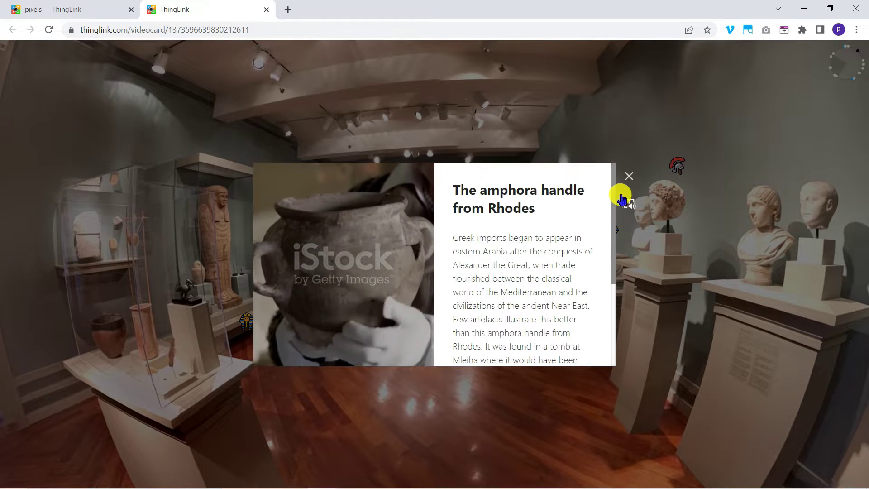
click(632, 180)
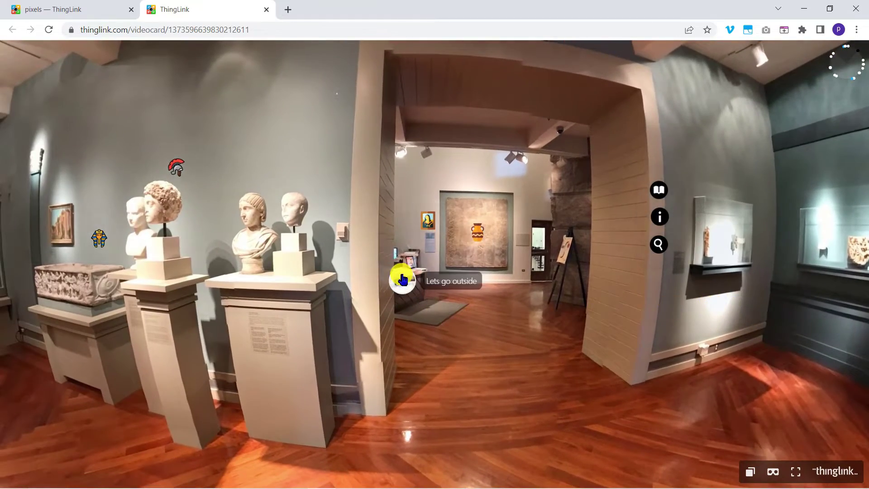
Step: Go outside to the site map scene and play its embedded YouTube video
click(402, 279)
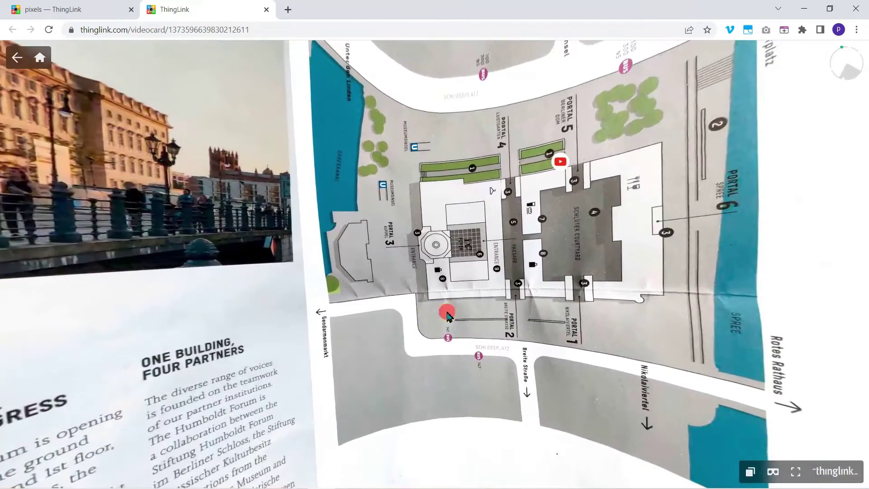
mouse_move(447, 314)
mouse_down()
mouse_move(530, 306)
mouse_move(451, 317)
mouse_up()
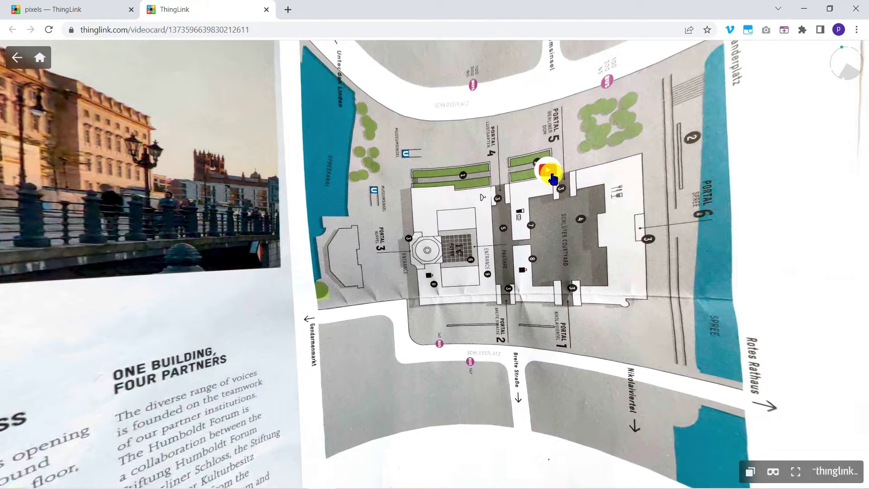
click(550, 173)
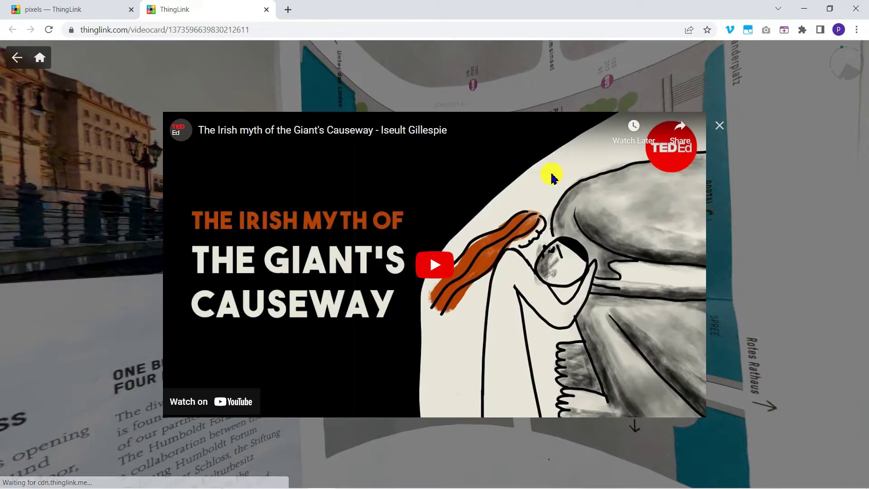
click(436, 265)
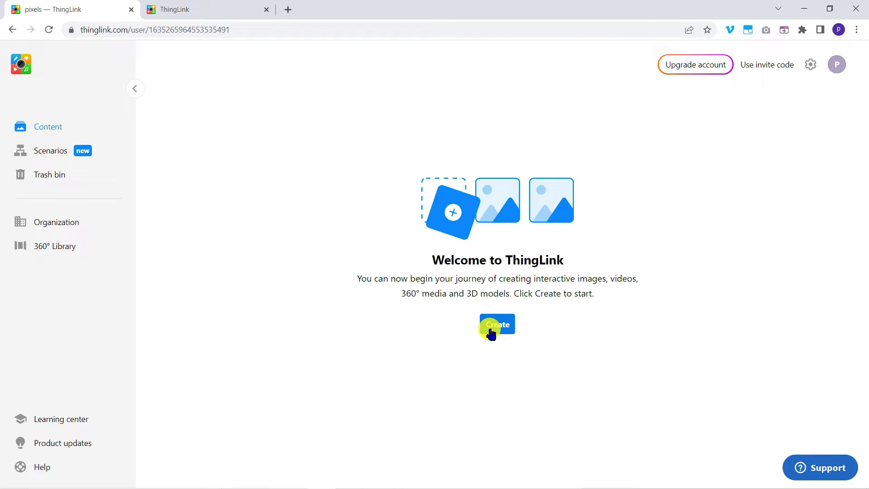
Step: Create a 360° virtual tour and upload pc_bararea, pc_reception, pc_sauna and pc_toilets
click(491, 334)
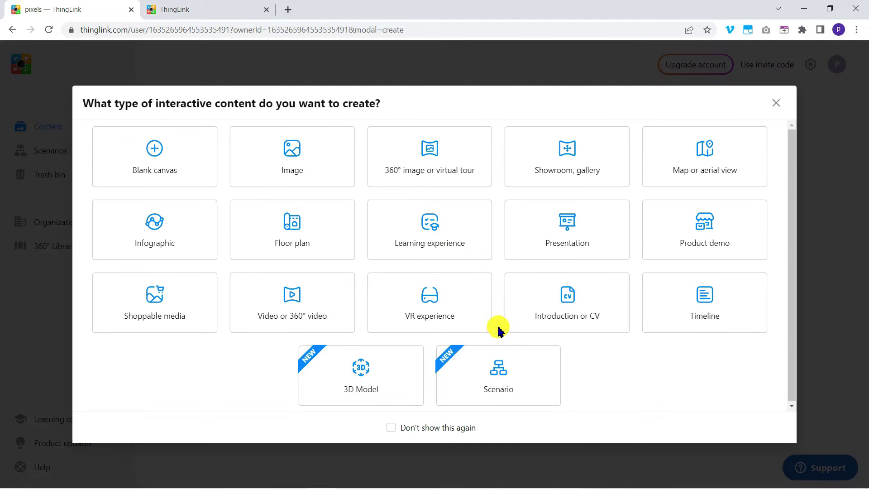
click(455, 149)
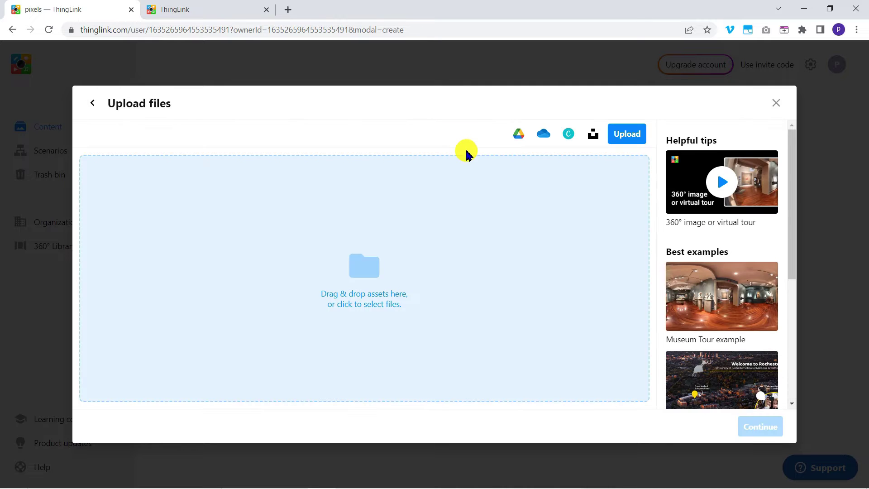
key(alt+Tab)
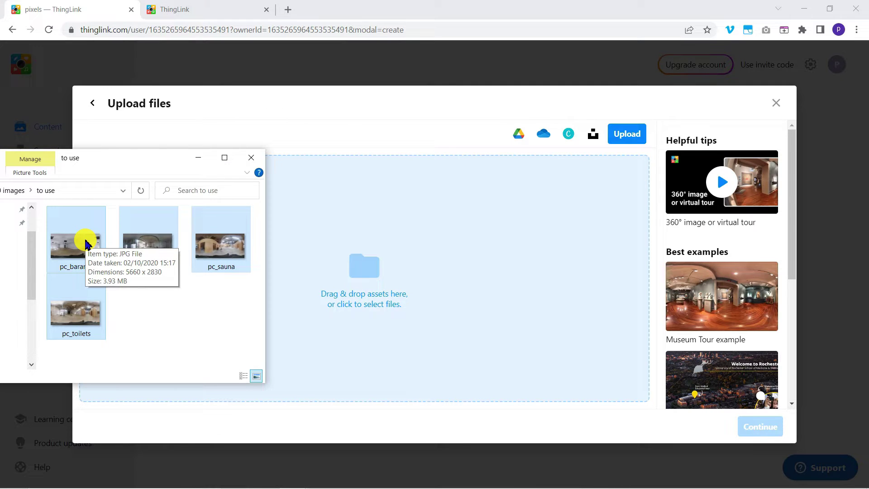
drag(86, 243, 398, 284)
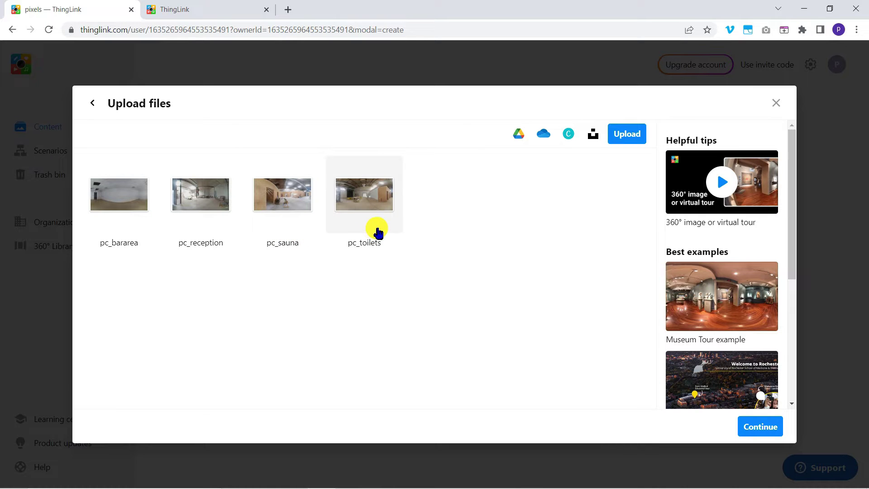
key(Escape)
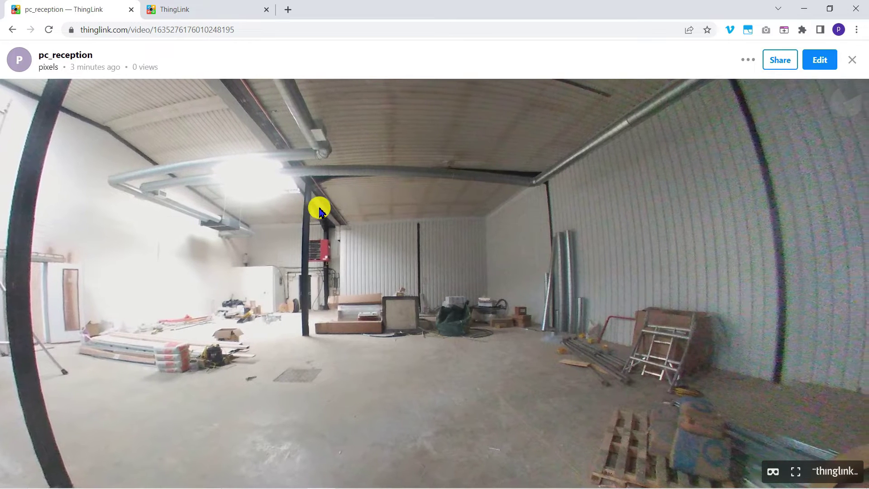
Step: Look around the reception, bar area, sauna and toilets panoramas in turn
drag(176, 299, 2, 271)
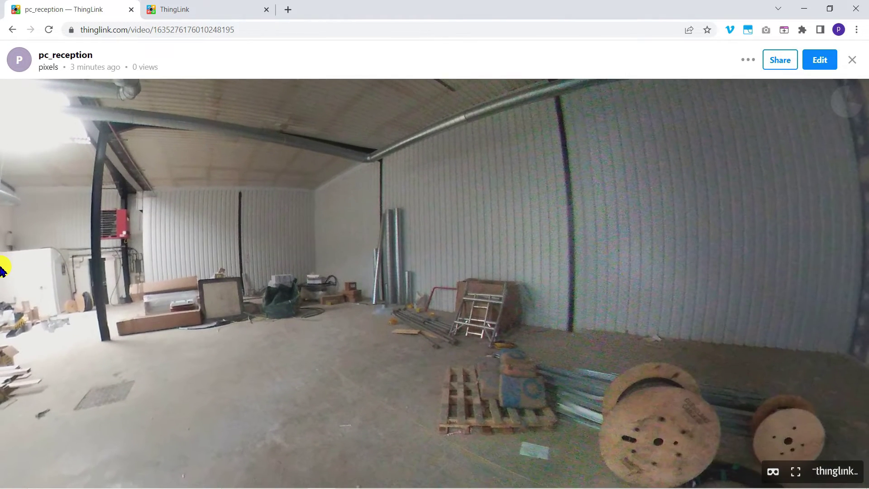
click(607, 287)
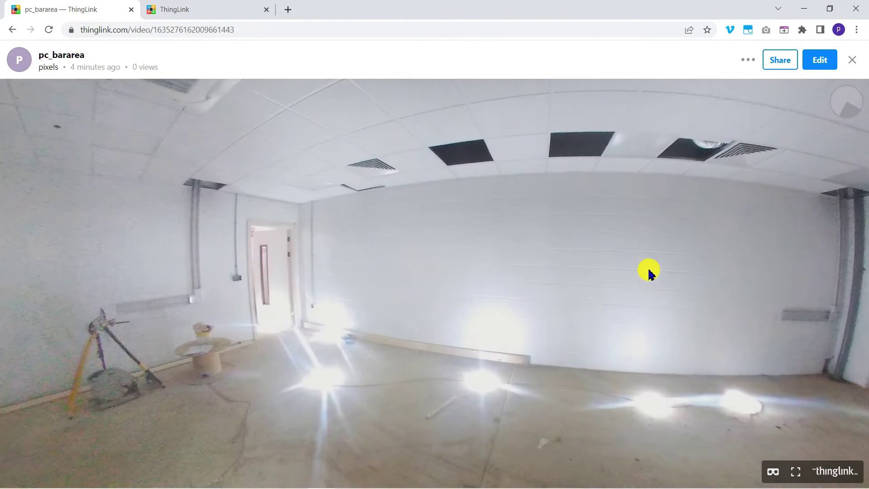
drag(643, 281, 301, 276)
click(301, 276)
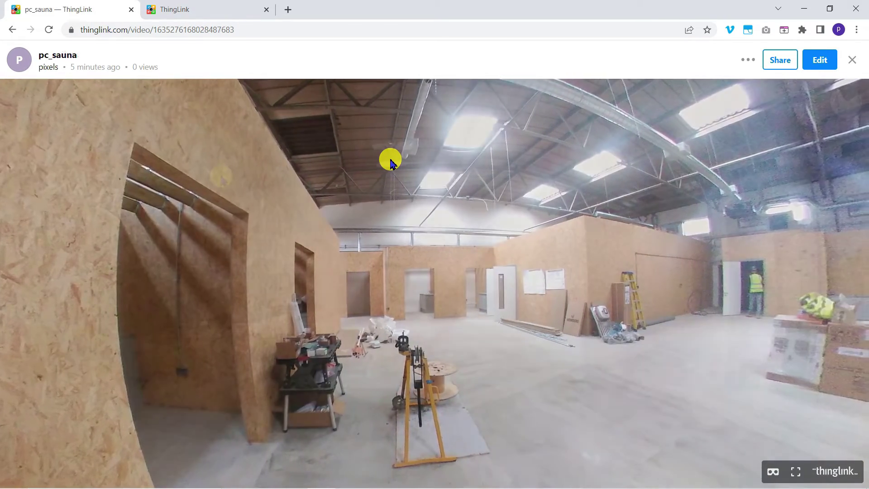
click(222, 176)
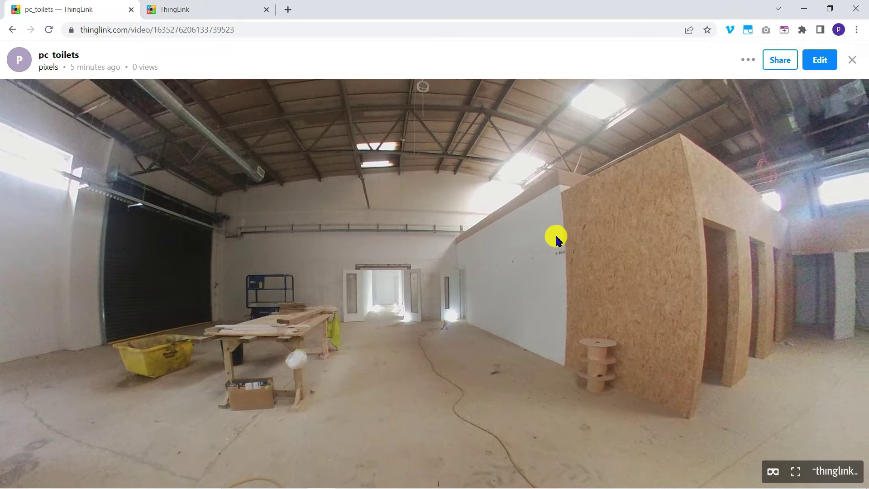
drag(556, 236, 306, 203)
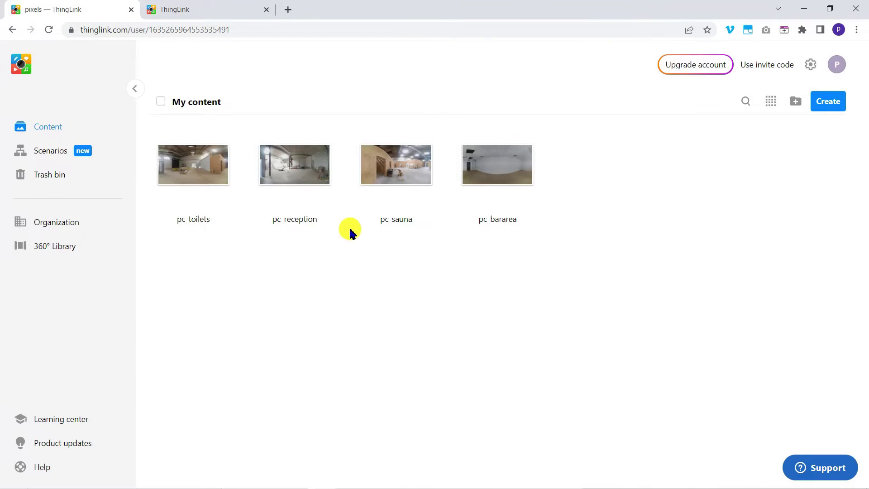
Step: In pc_reception's editor, add a tour tag with a green left-arrow icon
click(304, 176)
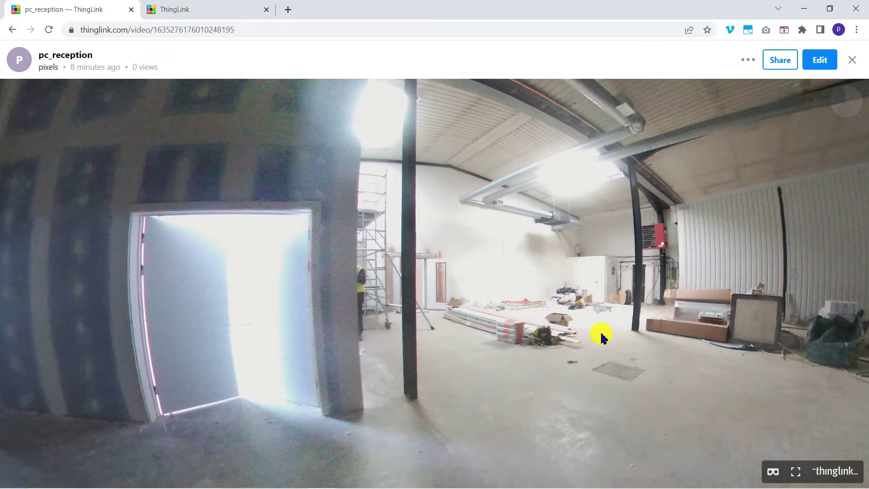
click(817, 55)
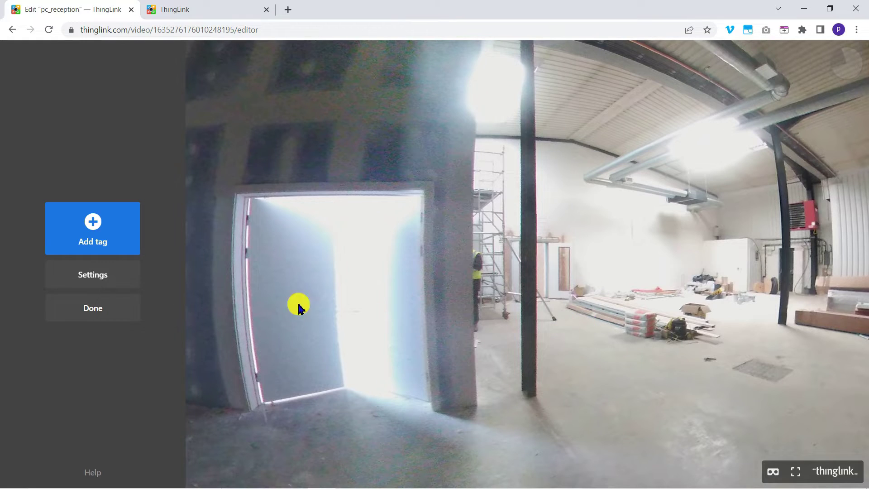
click(79, 228)
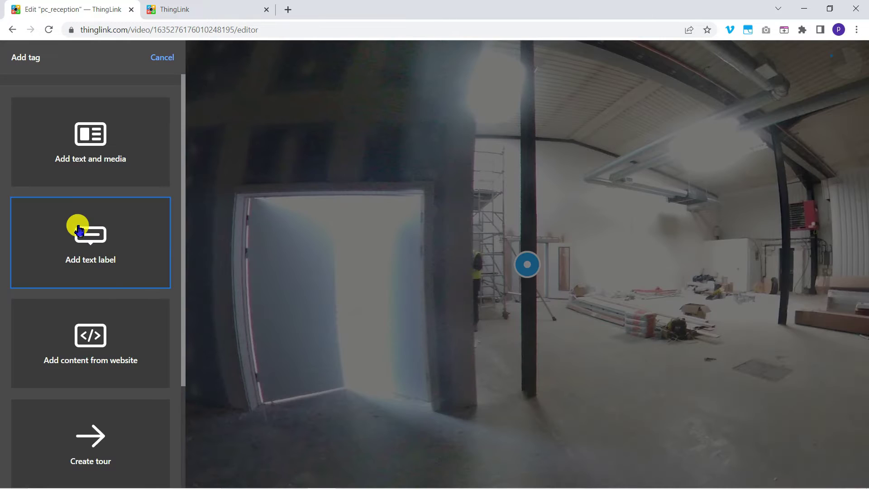
click(117, 420)
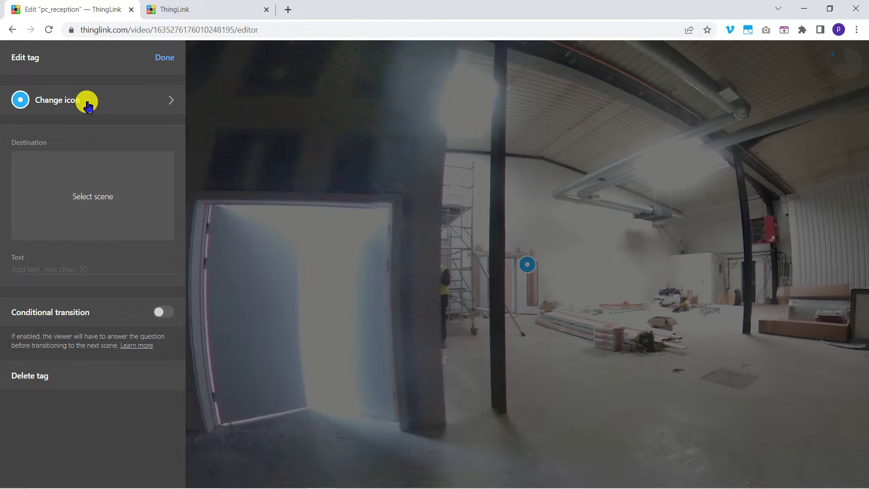
click(87, 100)
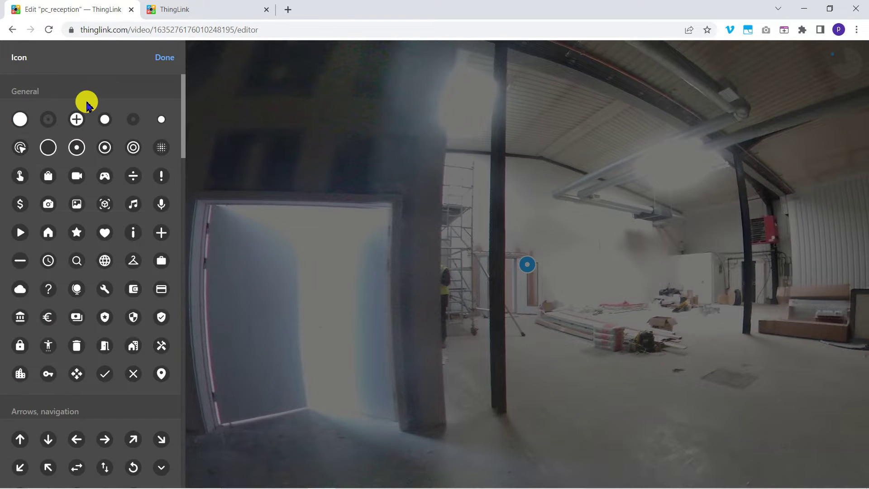
click(76, 439)
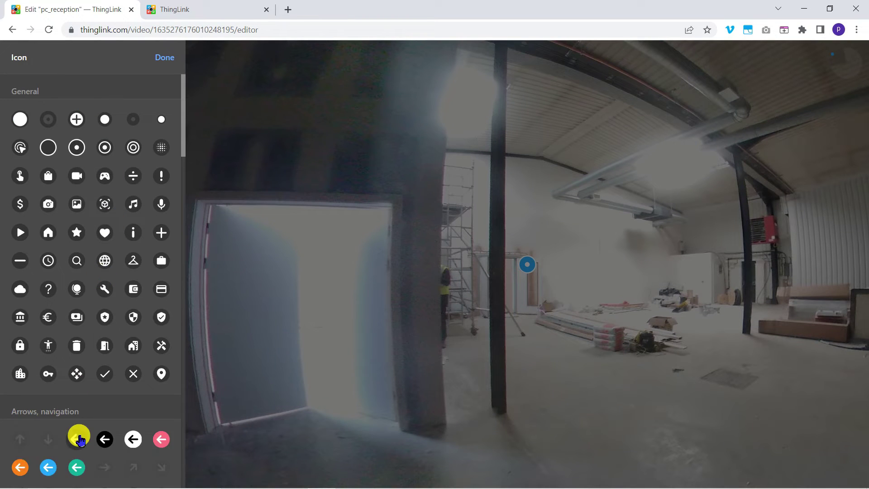
click(78, 464)
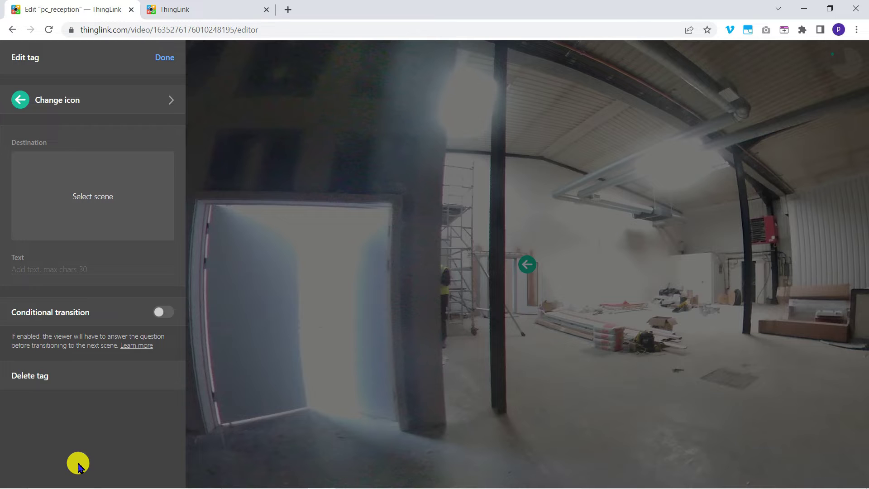
Step: Link the arrow tag to pc_bararea and save the scene
click(110, 209)
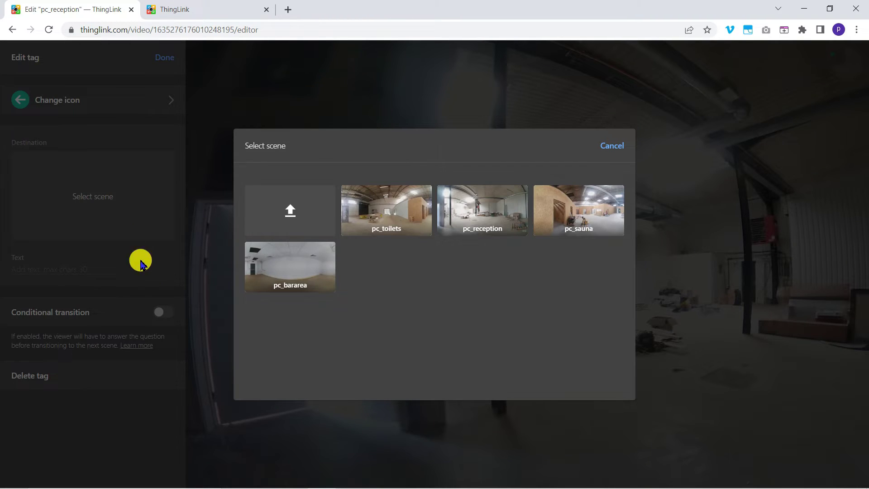
click(284, 270)
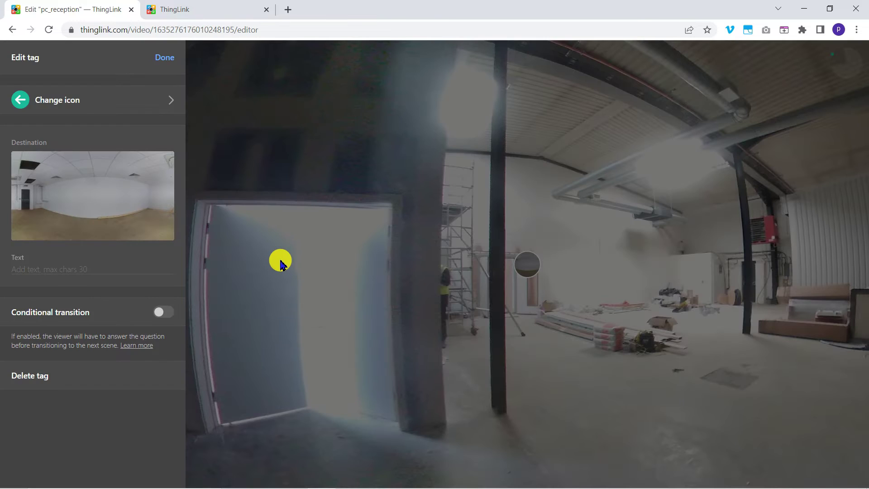
click(168, 58)
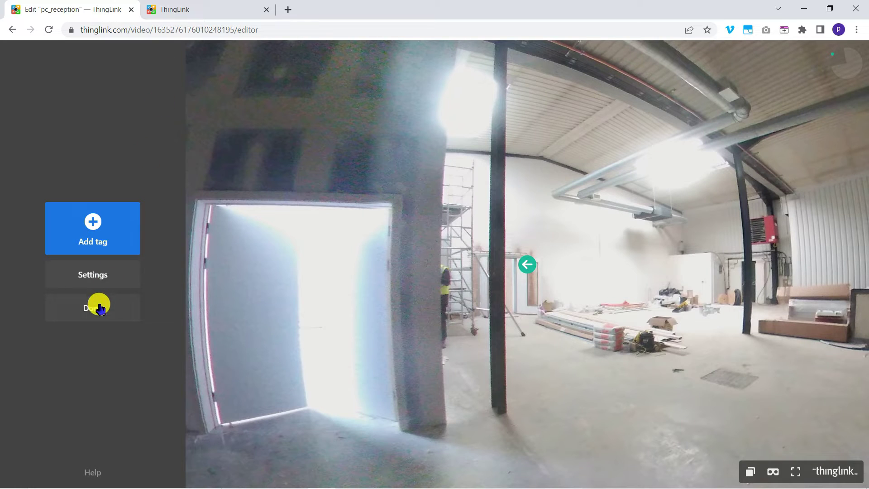
click(99, 309)
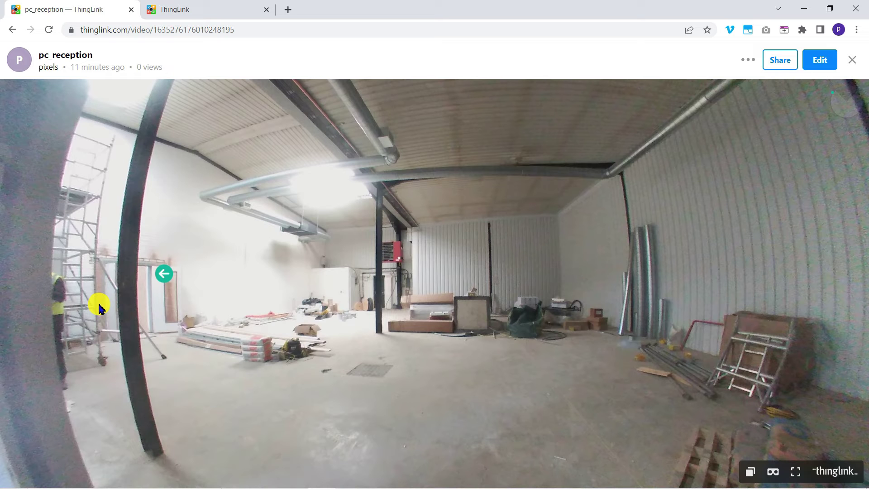
Step: Test the arrow tag into pc_bararea, come back, and return to My content
drag(206, 196, 482, 201)
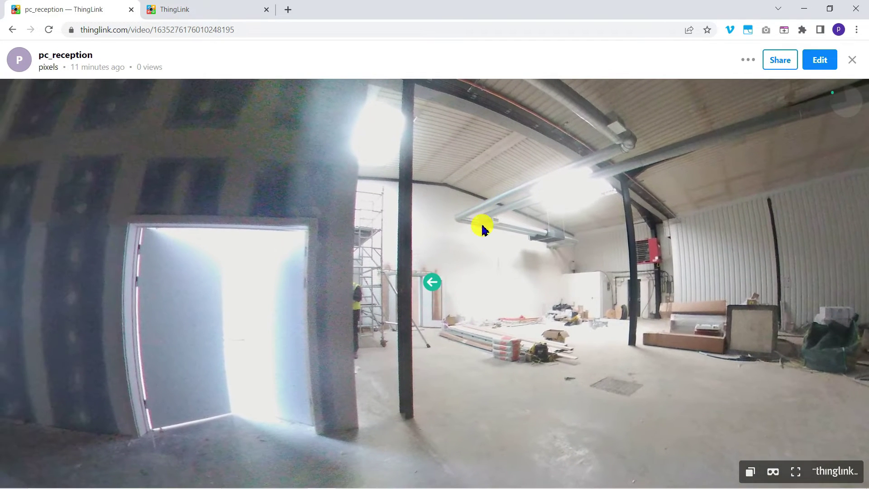
click(429, 289)
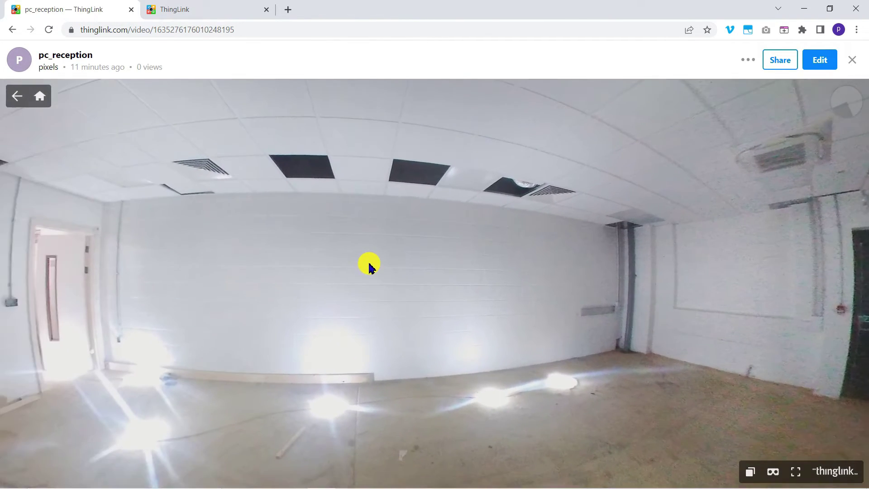
click(42, 97)
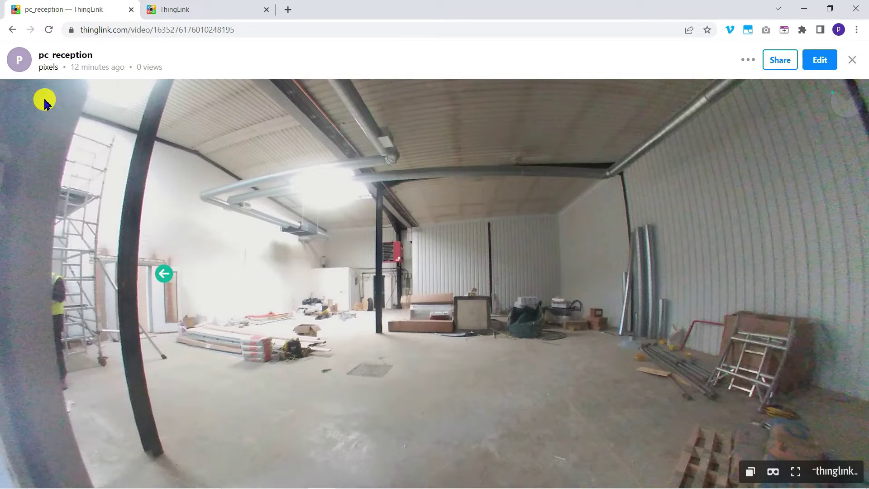
click(48, 67)
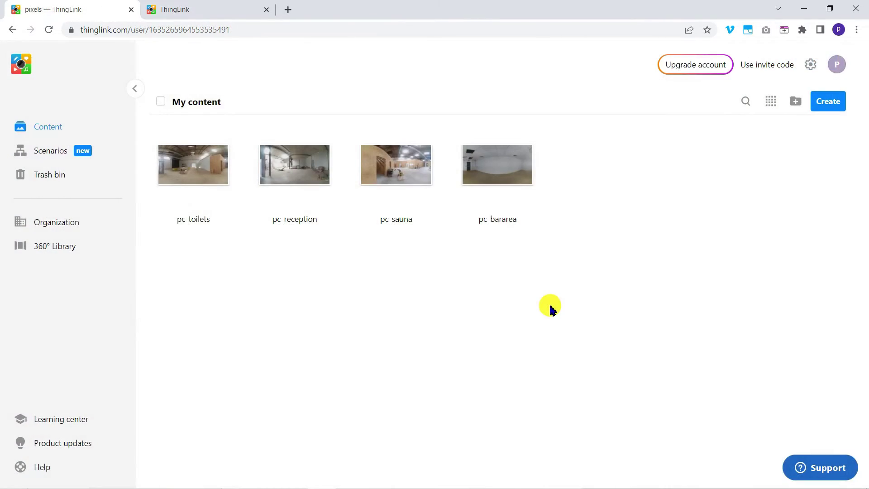
Step: In pc_bararea, add a tour tag with a green up-arrow icon
click(498, 188)
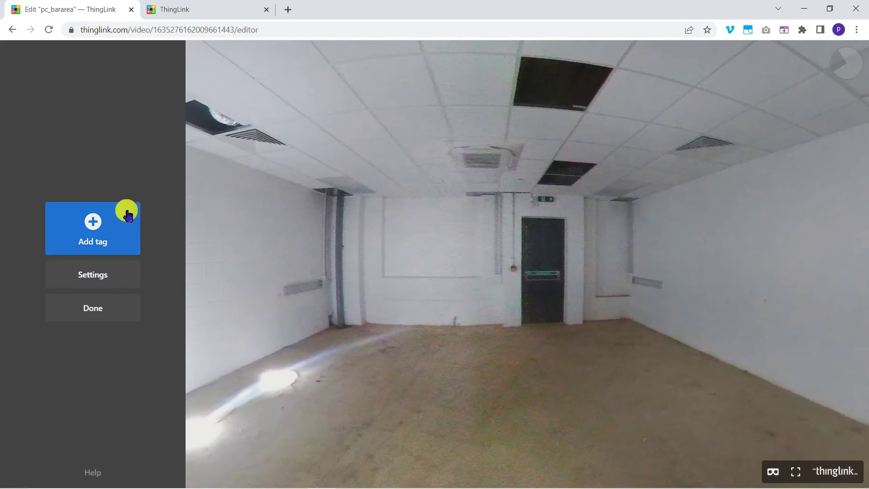
click(120, 217)
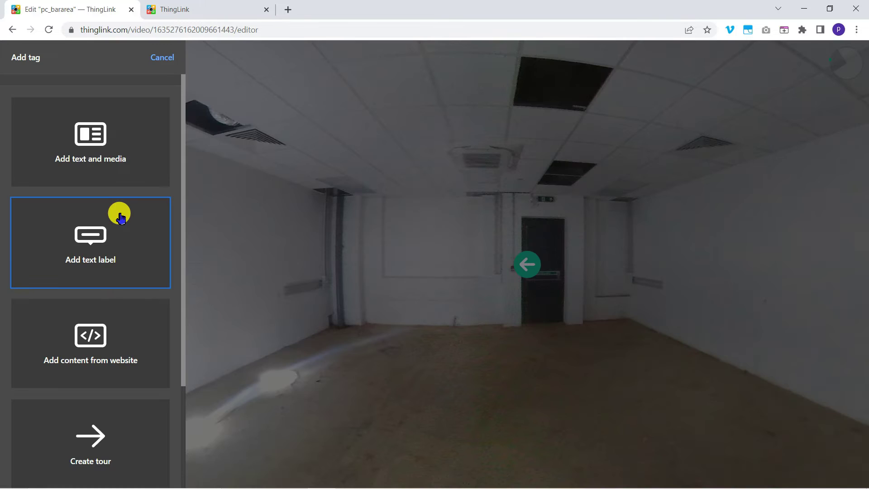
click(120, 434)
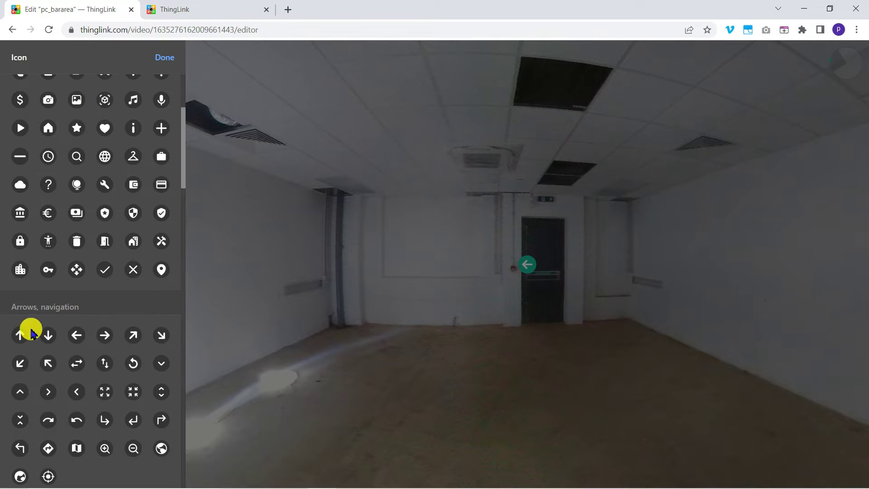
click(24, 339)
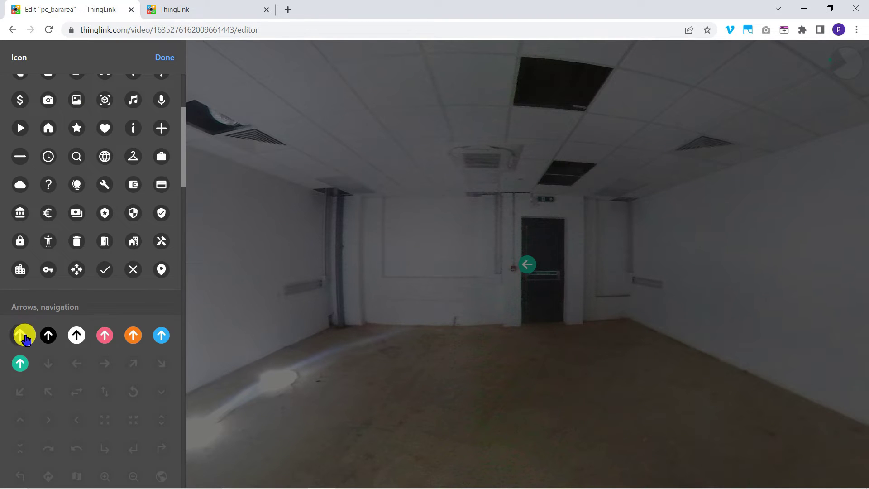
click(20, 363)
Step: Point the tag to pc_sauna, place it on the door, save, and test it
click(88, 236)
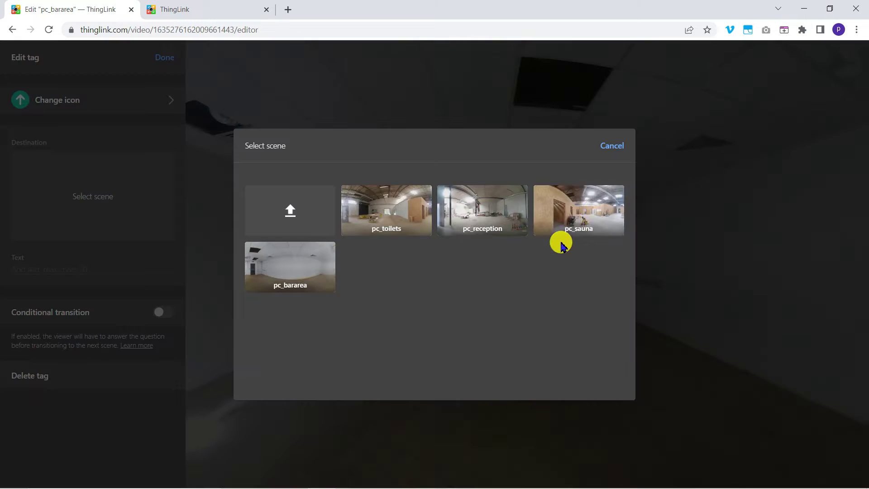
click(571, 220)
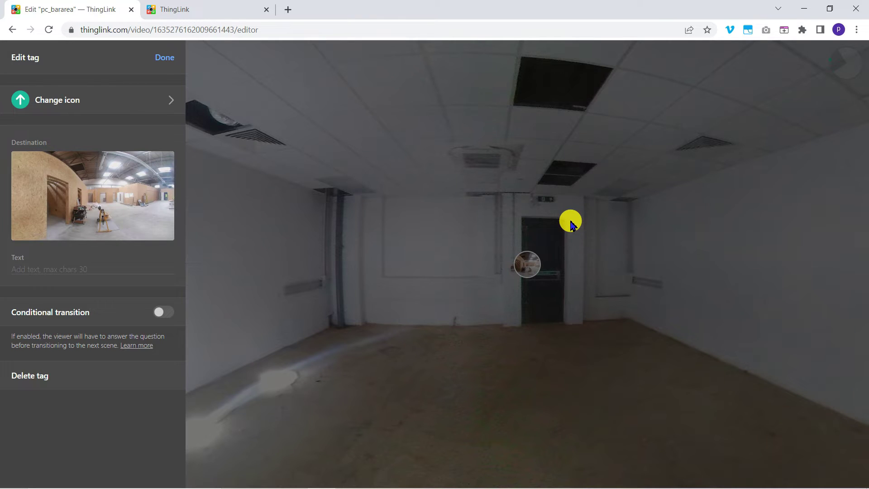
click(159, 64)
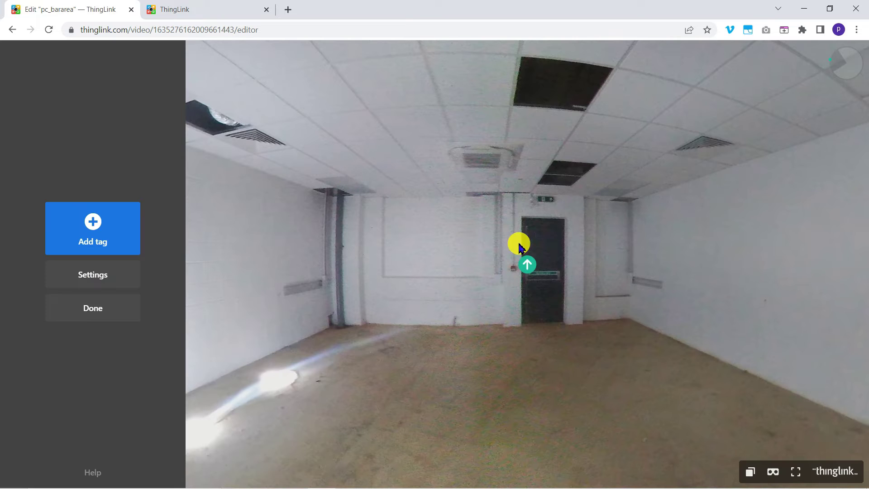
drag(530, 264, 541, 248)
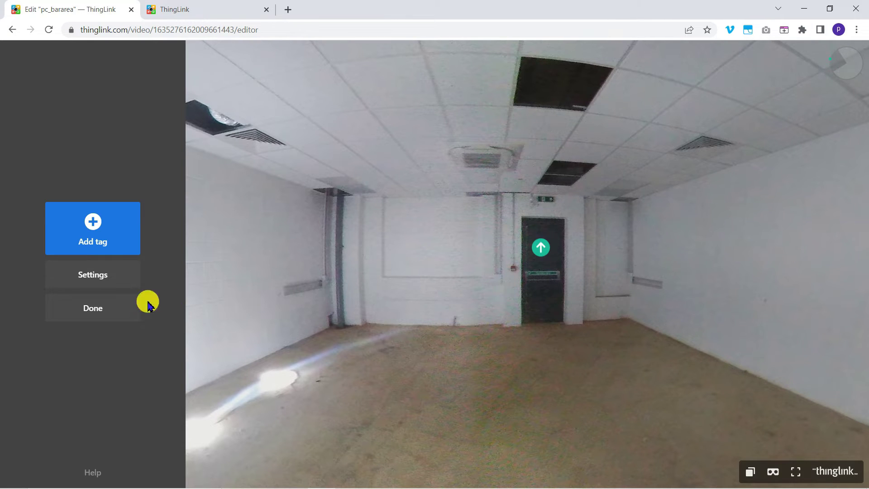
click(111, 313)
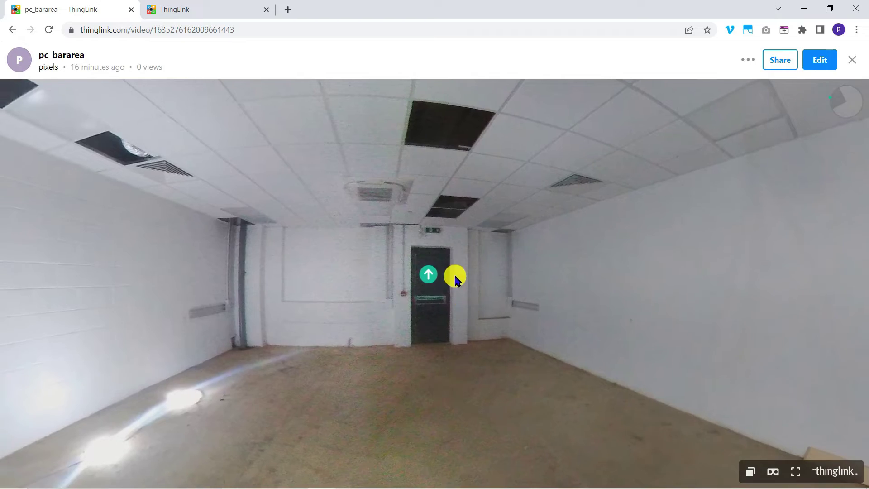
click(426, 278)
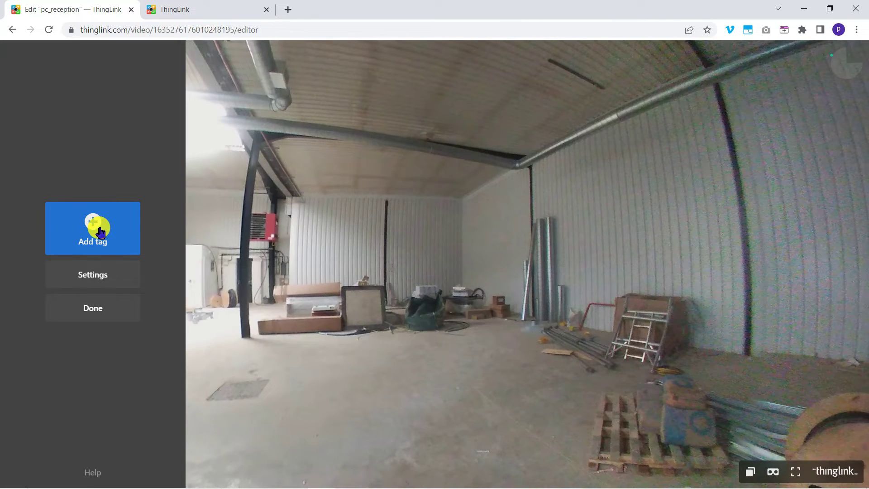
Step: Add a text and media tag titled 'Main reception' with the pasted description paragraph
click(95, 224)
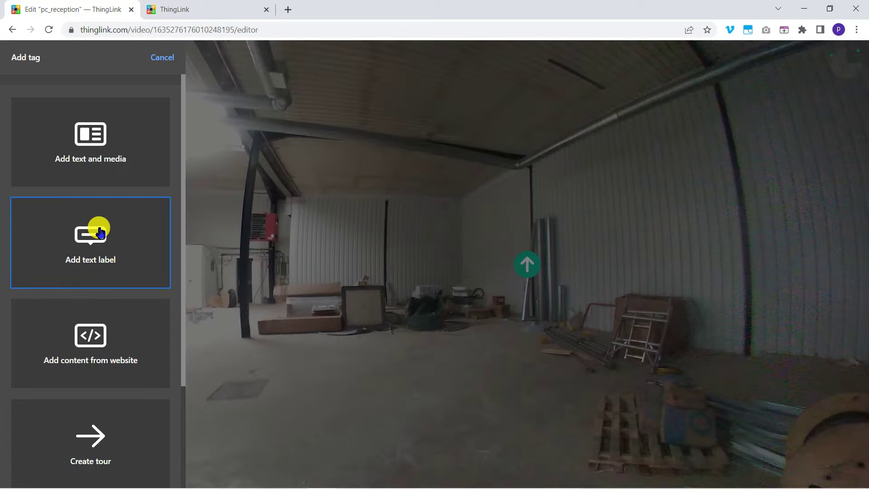
click(125, 141)
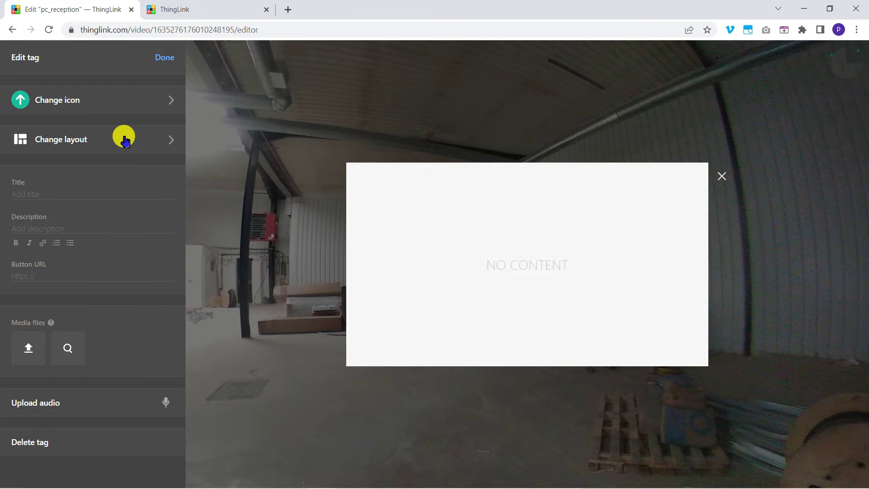
click(58, 196)
text(Main receptio)
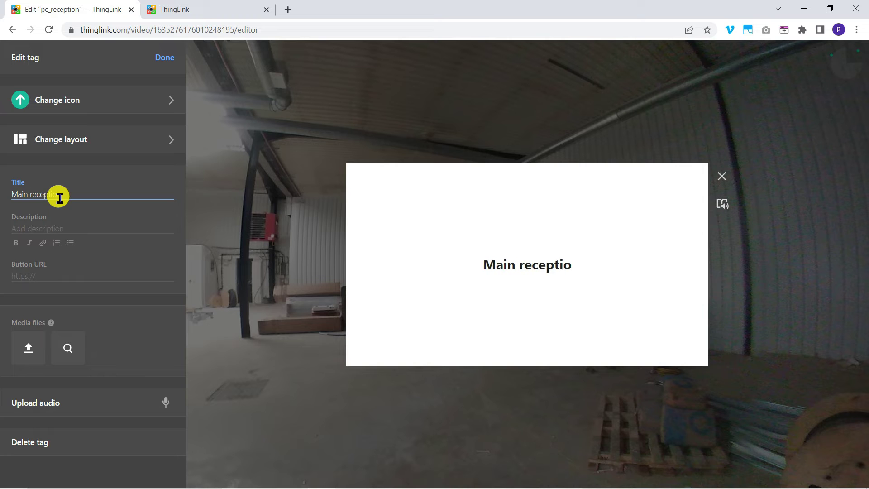
text(n)
click(48, 230)
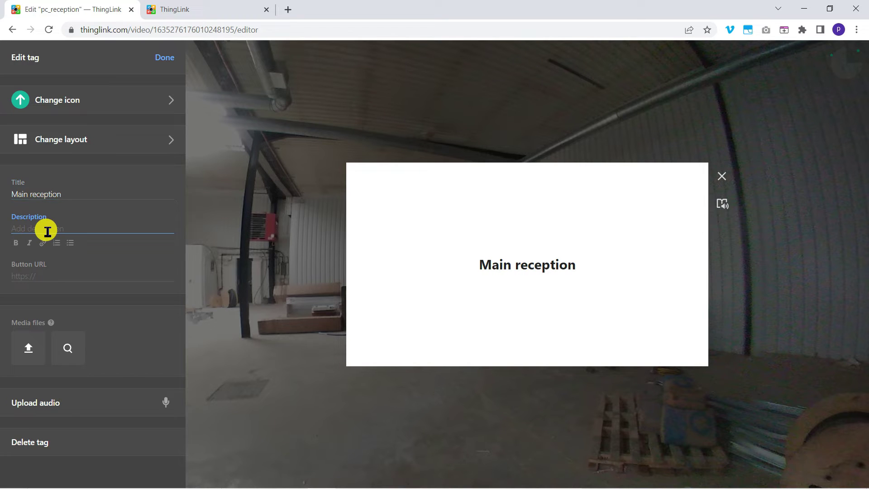
text(Themed on the Palaces of the 1800s, the reception will be luxuriously finished using an opulent combination of marble, granite and orterwood.  Our guests will at once feel welcome, inspired and valued as our friends.)
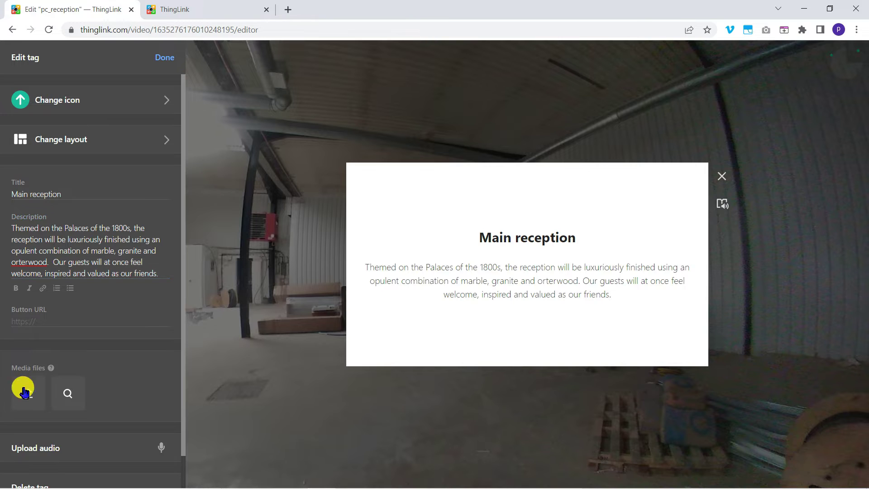
Step: Attach the reception example image and give the tag a blue info icon
click(25, 391)
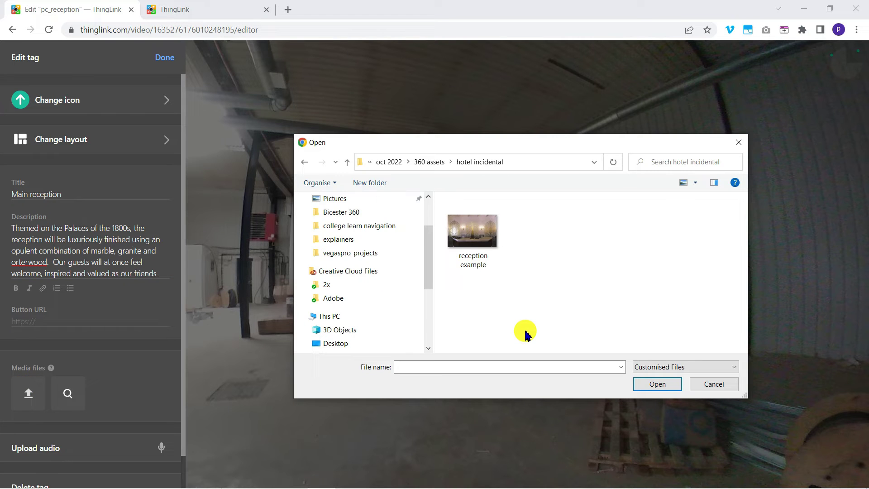
double_click(476, 222)
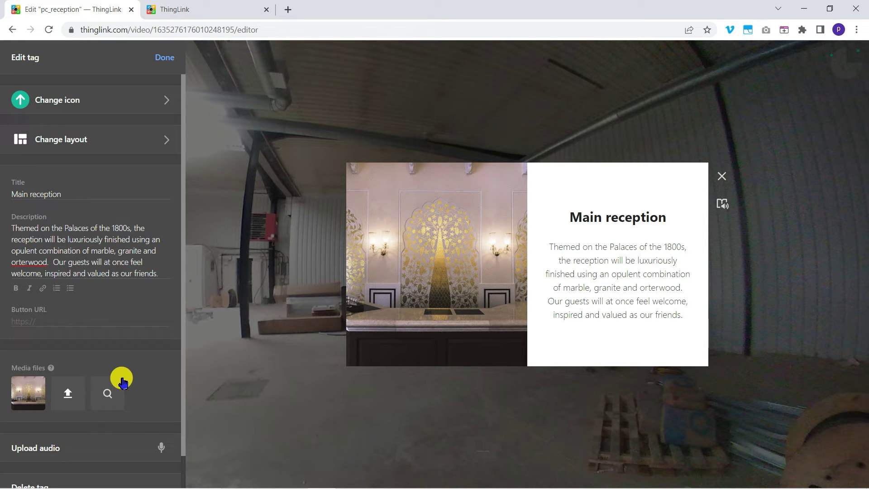
click(49, 100)
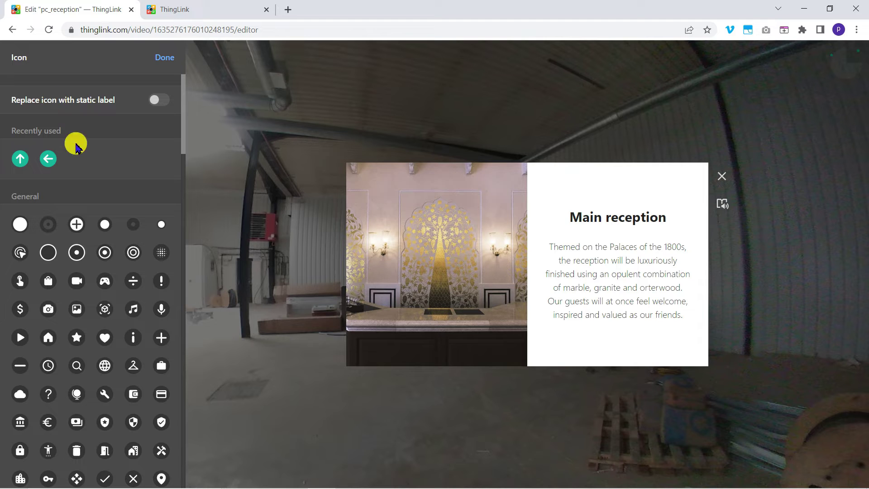
click(133, 337)
click(108, 367)
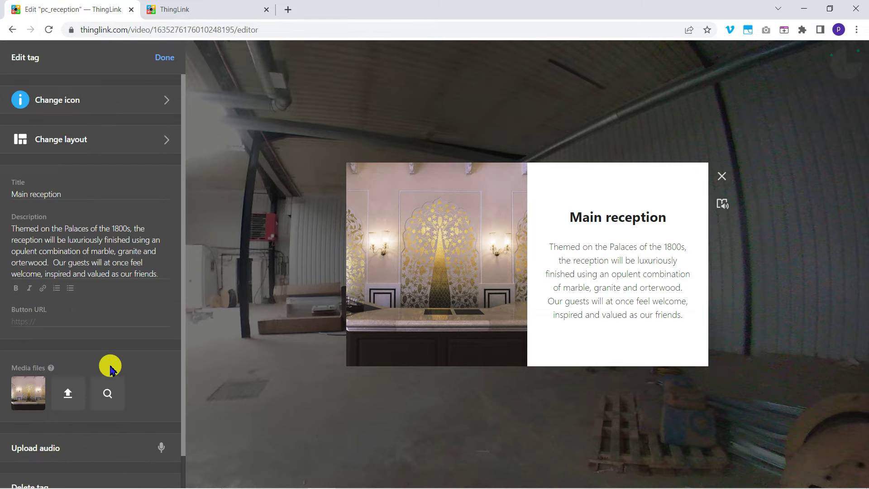
Step: Finish the Main reception tag, reopening it once and closing it again
click(162, 59)
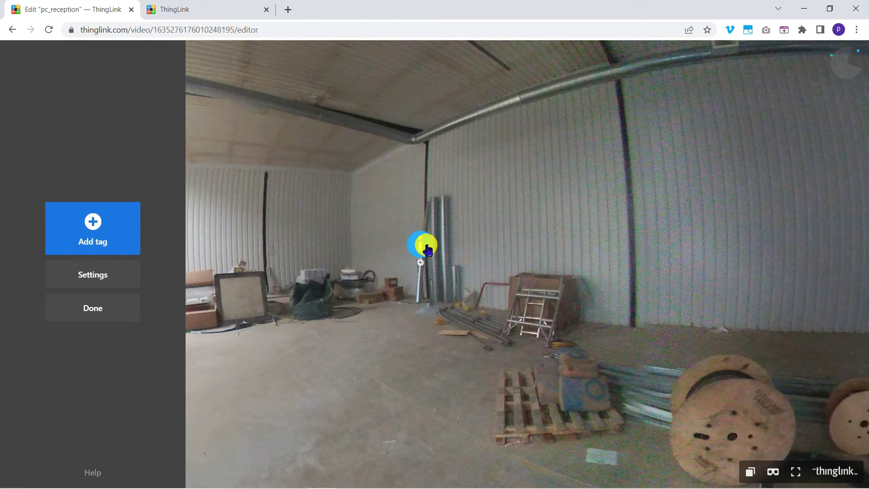
click(427, 250)
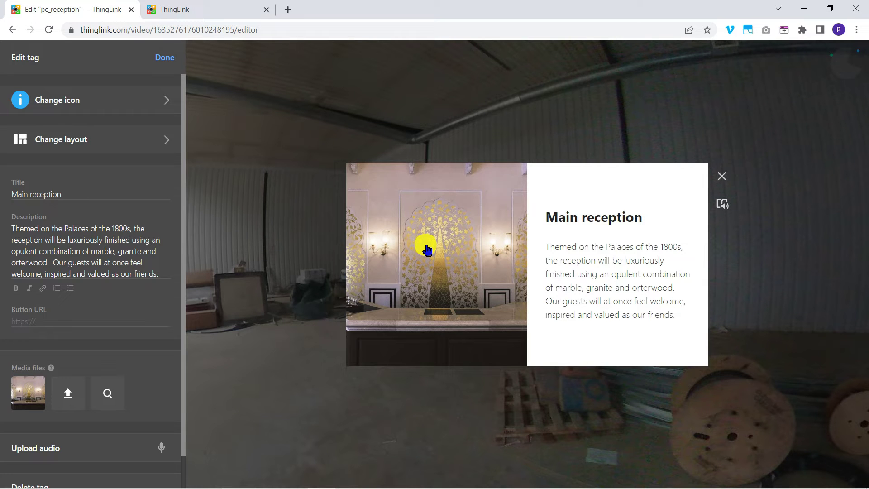
click(264, 229)
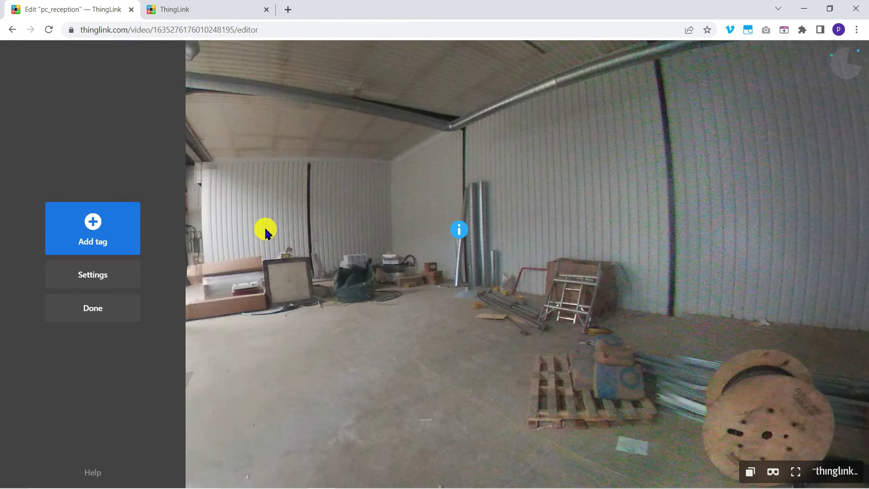
Step: Start adding another tag, browse the options, then cancel it
click(124, 233)
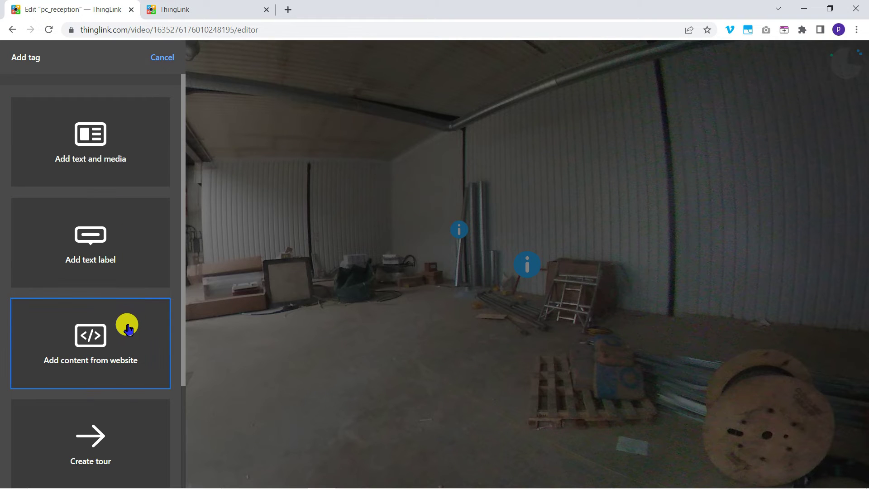
scroll(127, 326, down, 3)
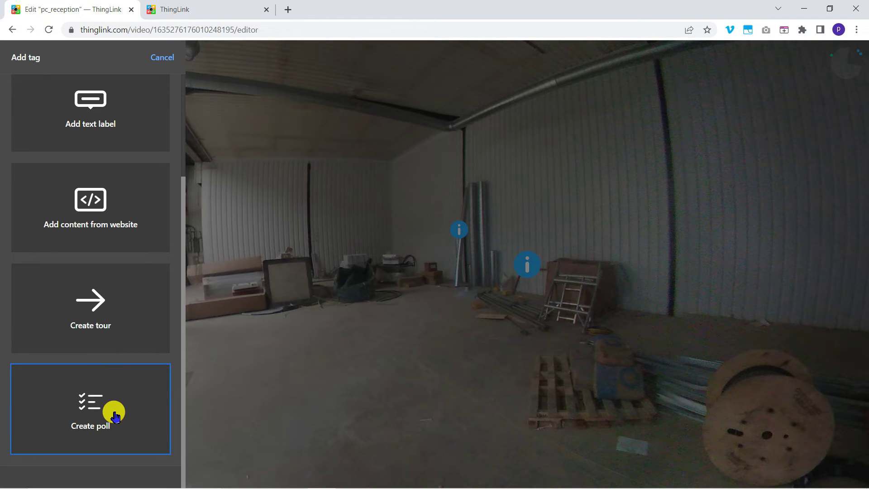
key(Escape)
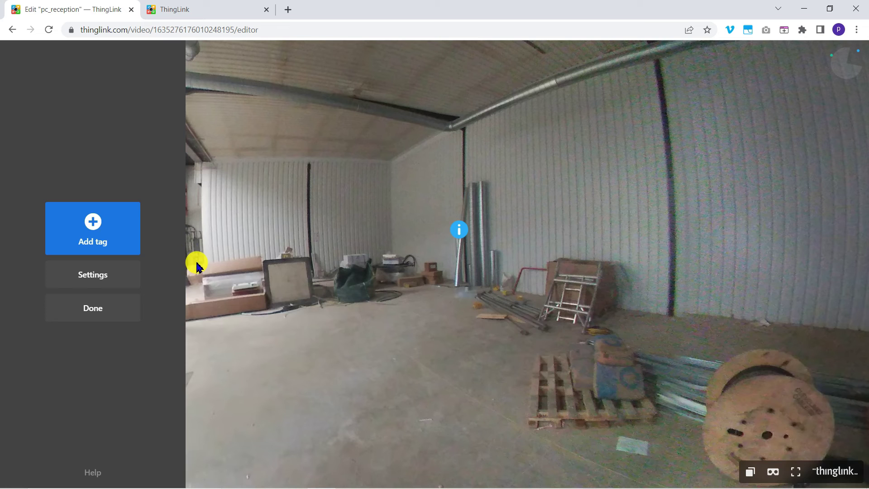
Step: Set the current view as pc_reception's initial direction in Advanced settings and save
click(111, 276)
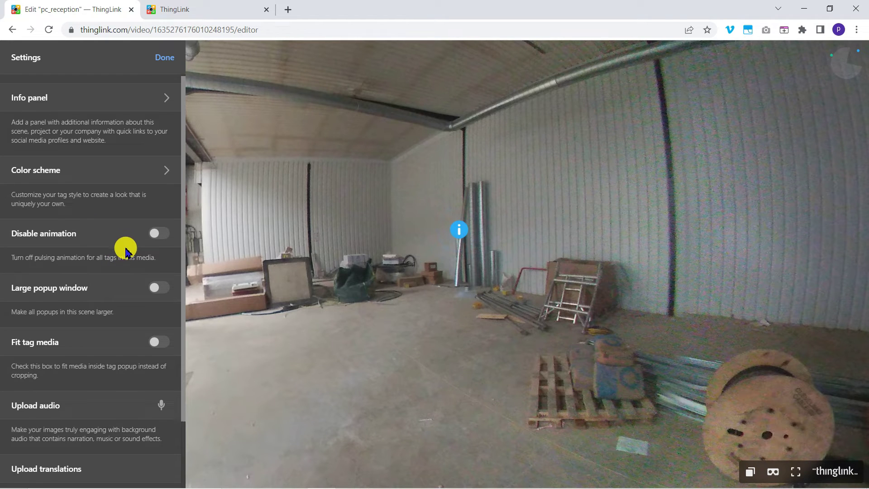
scroll(127, 250, down, 2)
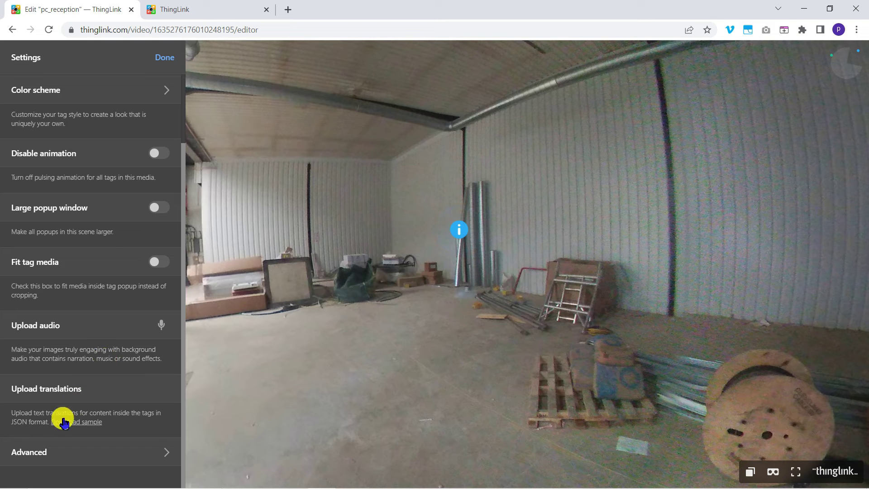
click(48, 453)
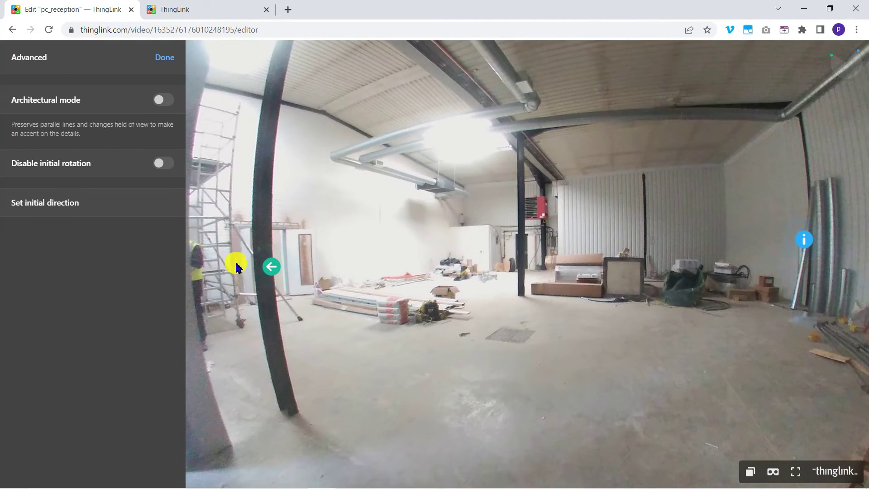
click(71, 205)
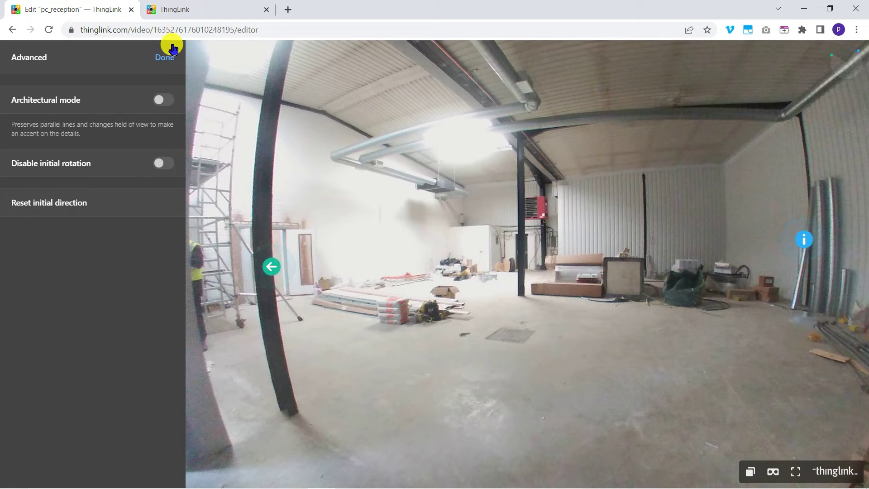
click(167, 58)
click(168, 58)
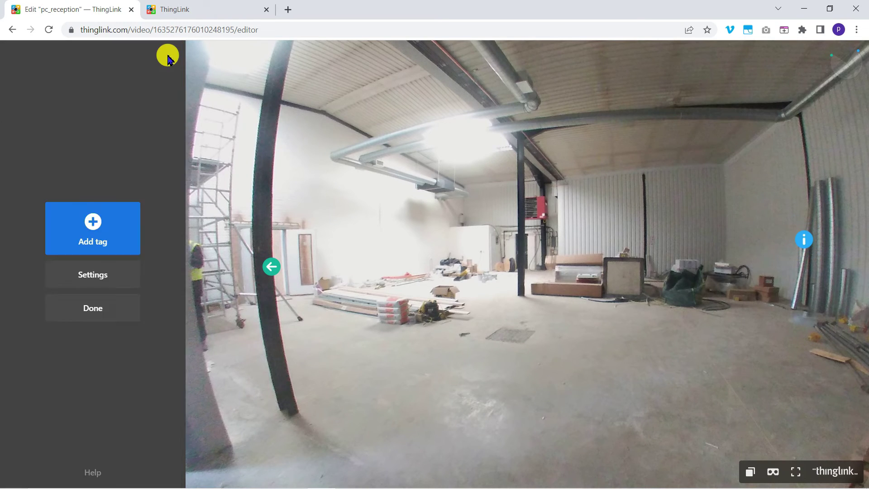
click(101, 311)
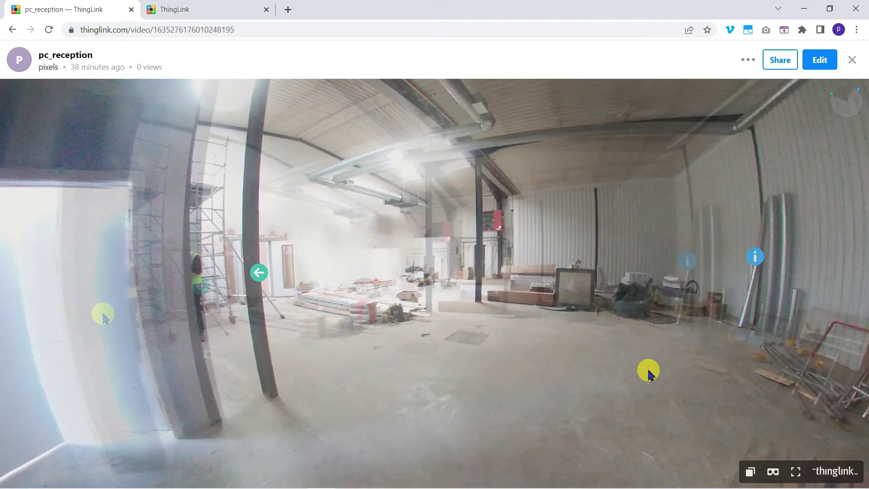
Step: Copy the pc_reception tour's public share link to the clipboard
drag(651, 369, 600, 380)
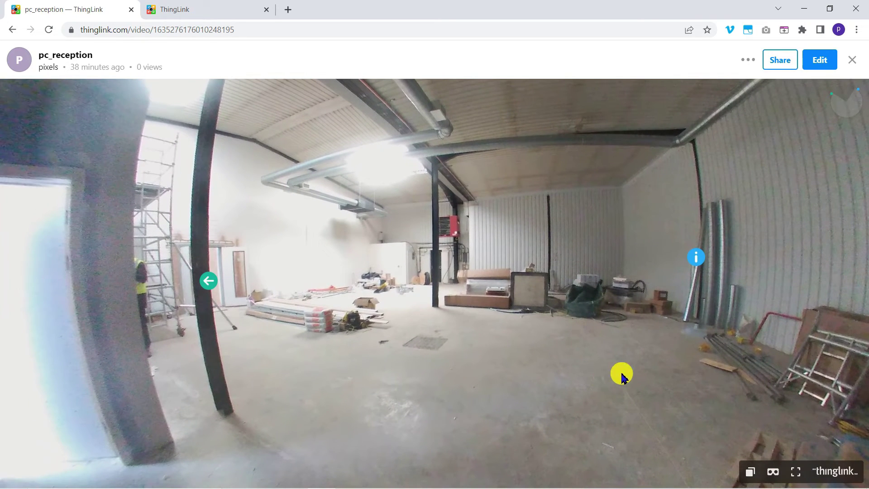
click(782, 63)
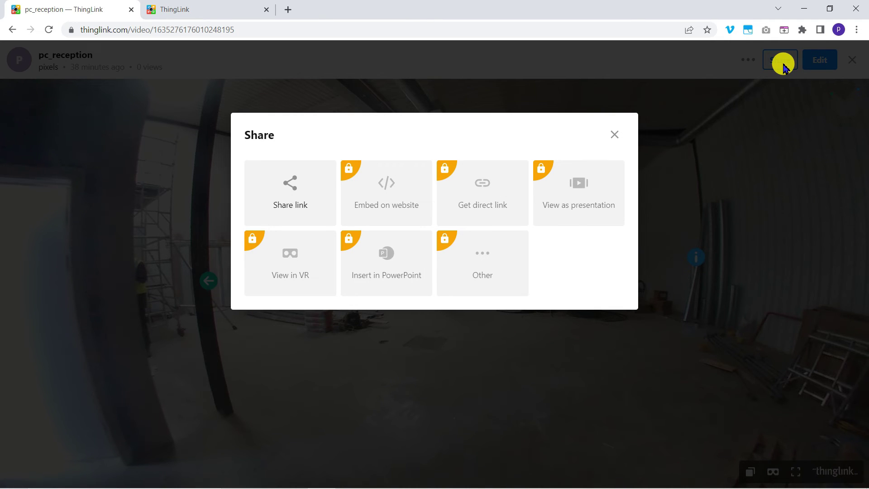
click(281, 181)
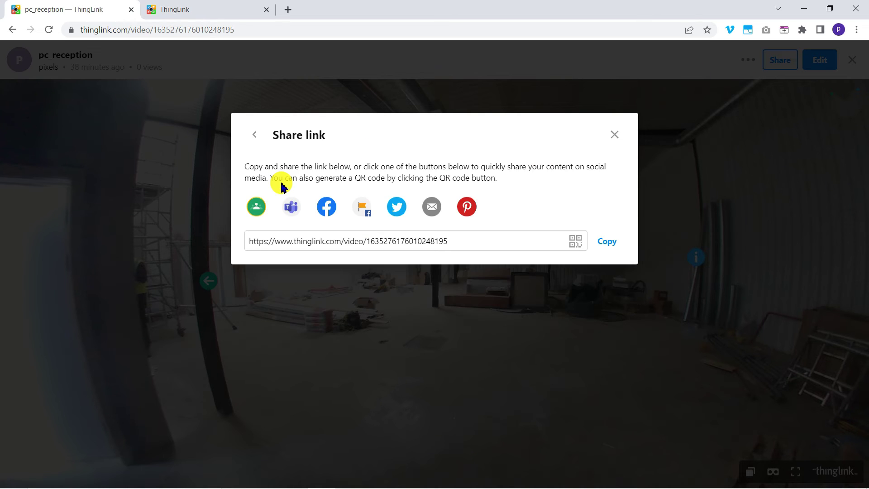
click(607, 242)
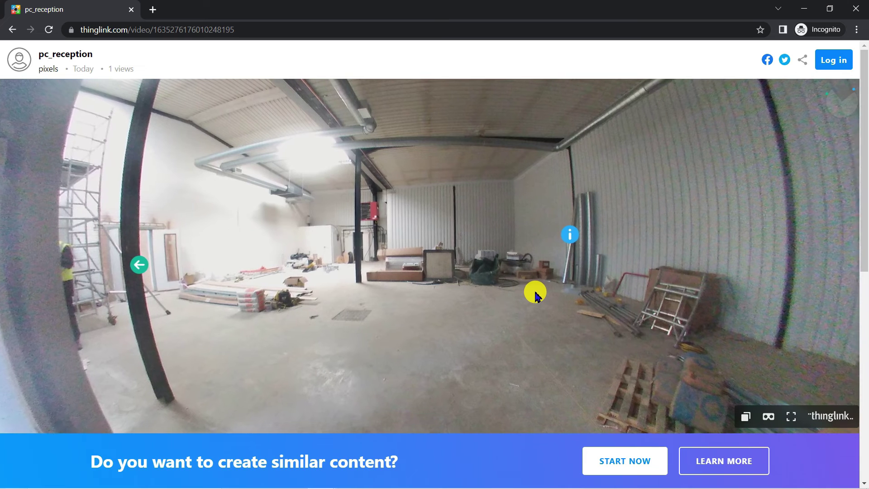
Step: Look around the warehouse, then follow the green arrows through the white room and its door to the plywood scene
drag(281, 309, 439, 314)
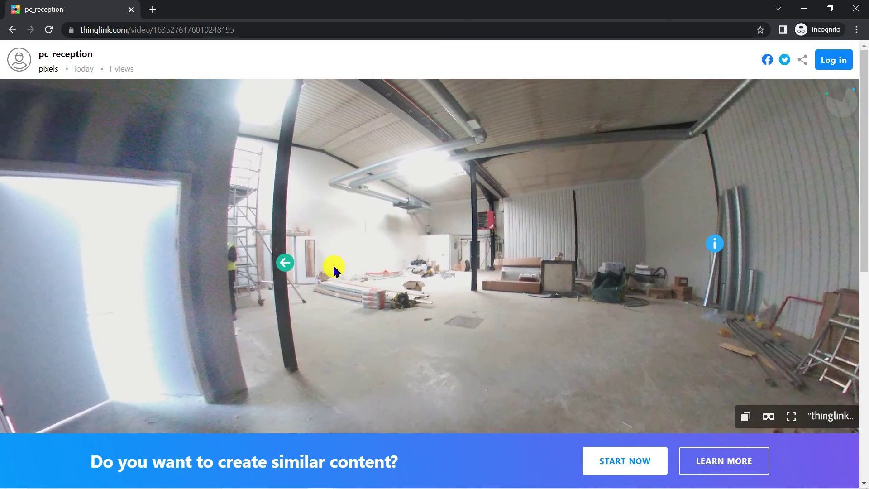
click(290, 264)
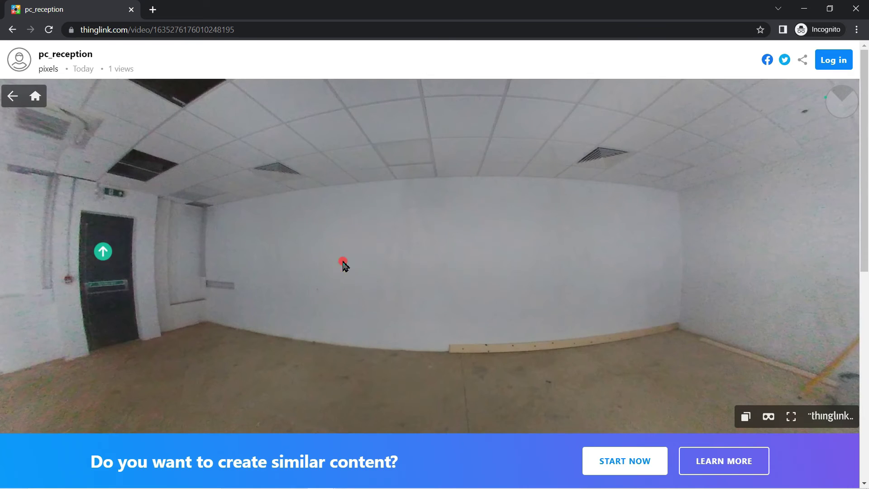
drag(343, 264, 583, 279)
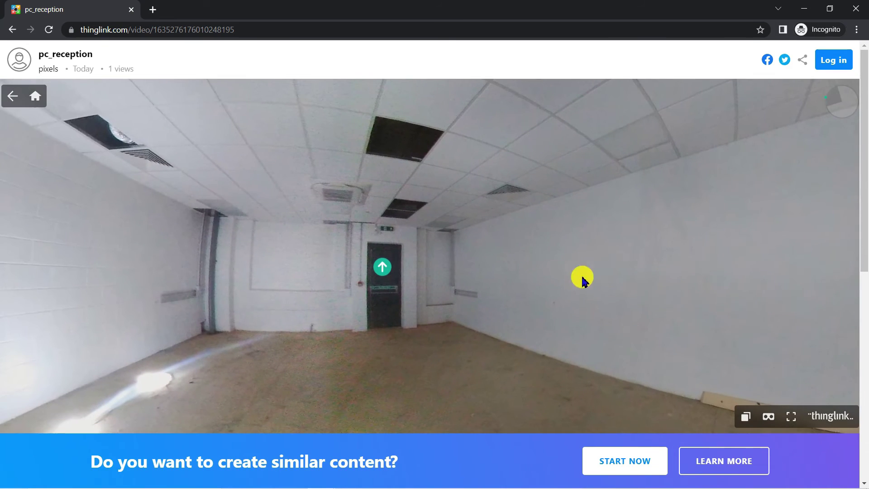
click(385, 267)
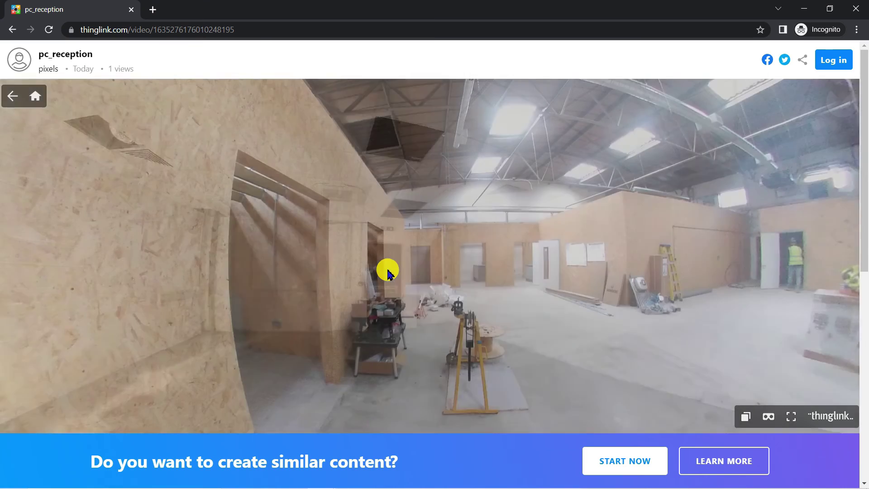
drag(563, 258, 630, 249)
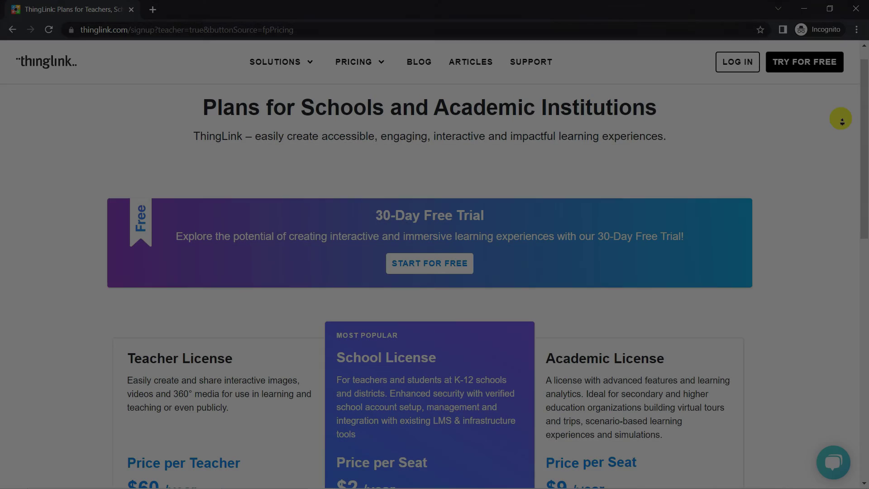
Step: Scroll past the Teacher plans to the eLearning Free, $4 Premium and $8 Enterprise plan cards
scroll(842, 121, down, 2)
scroll(841, 121, down, 2)
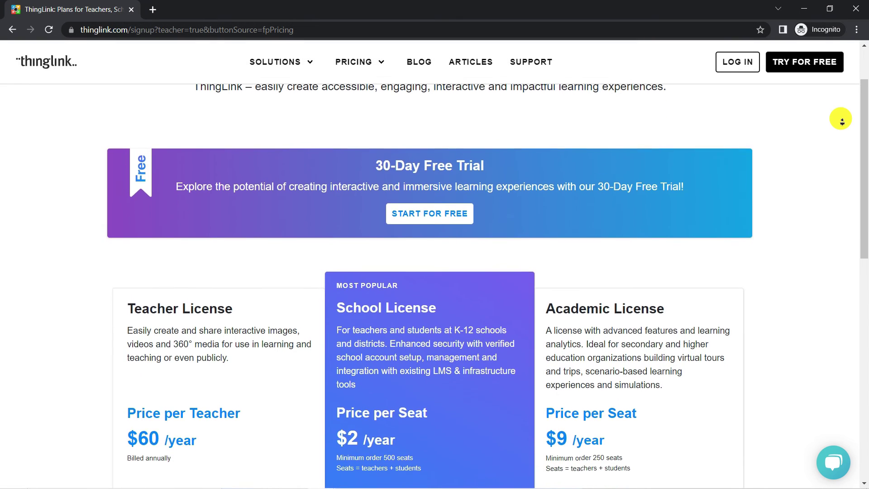
scroll(842, 121, down, 2)
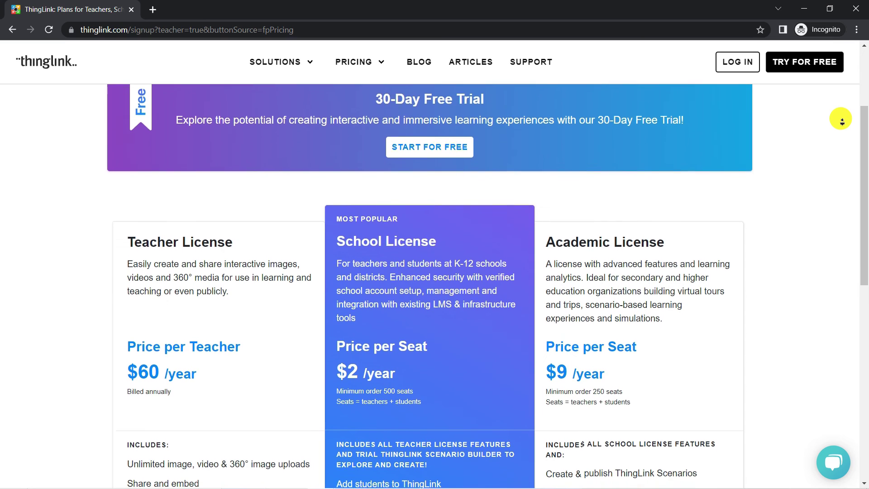
scroll(841, 120, down, 2)
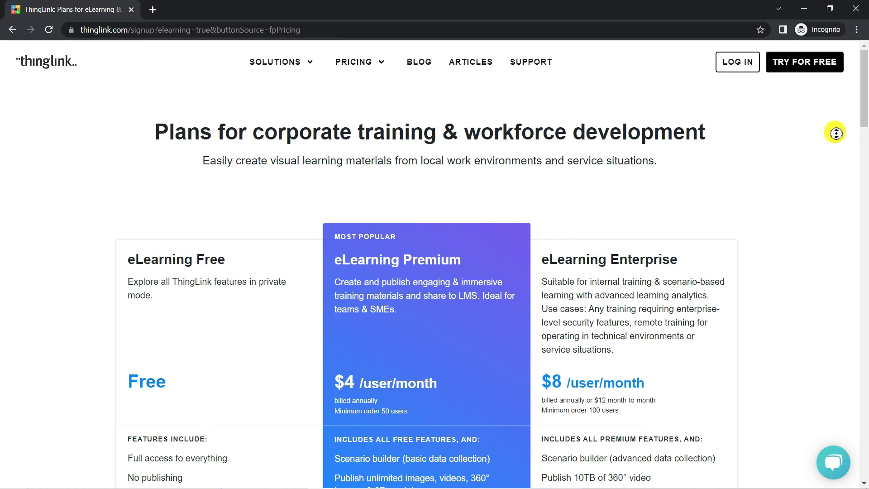
scroll(836, 149, down, 1)
scroll(836, 158, down, 2)
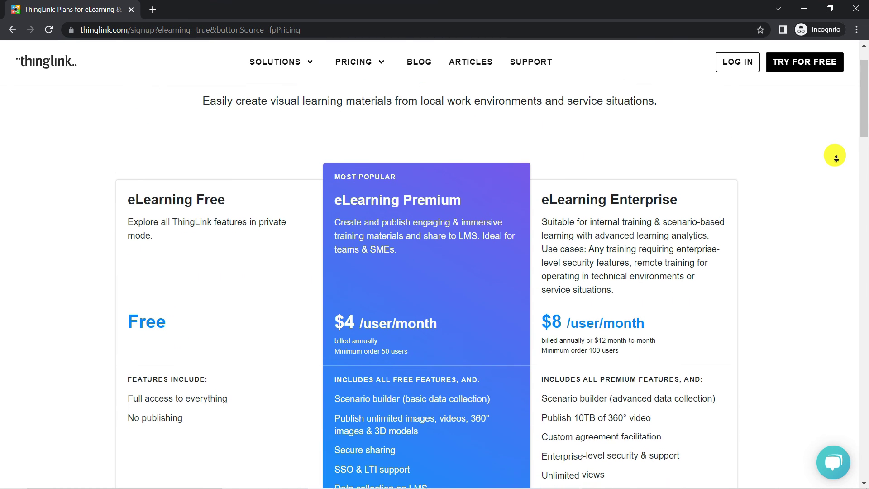
scroll(836, 158, down, 2)
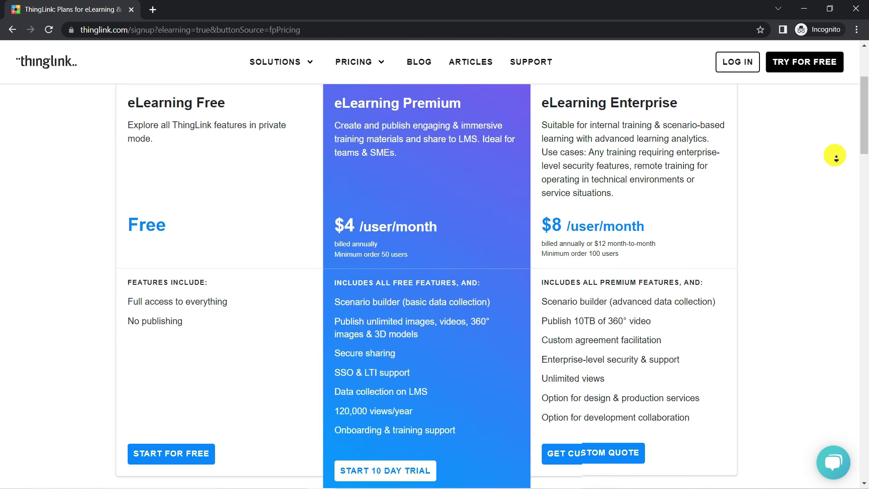